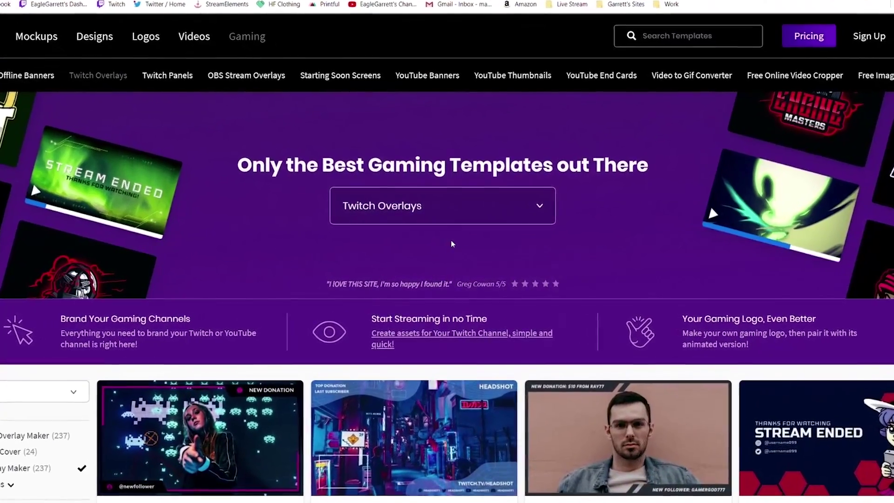
Review Placeit's subscription pricing and highlight the monthly plan discount text.
{"action": "scroll", "coordinate": [431, 272], "scroll_direction": "down", "scroll_amount": 5}
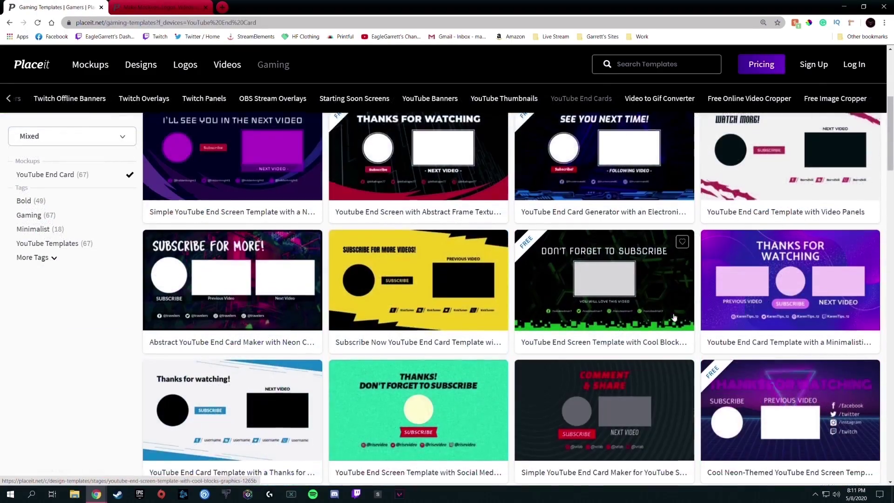
{"action": "scroll", "coordinate": [593, 357], "scroll_direction": "down", "scroll_amount": 3}
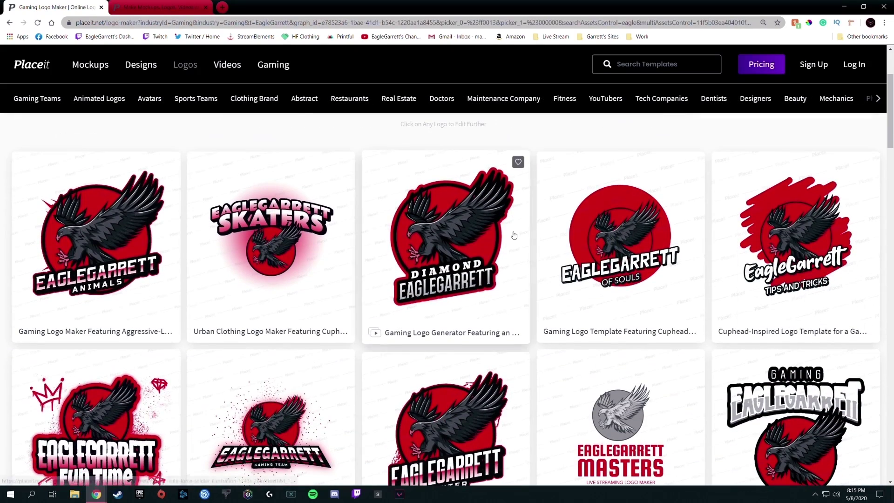
{"action": "scroll", "coordinate": [514, 235], "scroll_direction": "down", "scroll_amount": 1}
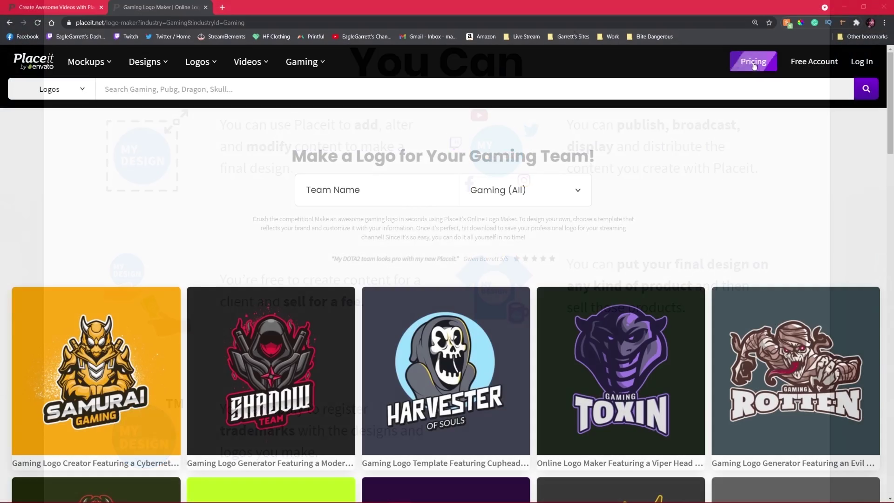
{"action": "left_click", "coordinate": [753, 61]}
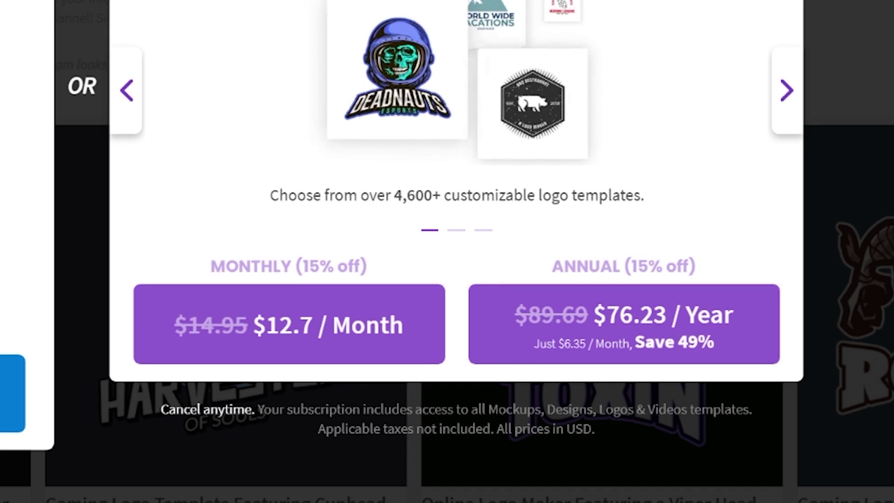
{"action": "left_click_drag", "start_coordinate": [207, 268], "coordinate": [354, 266]}
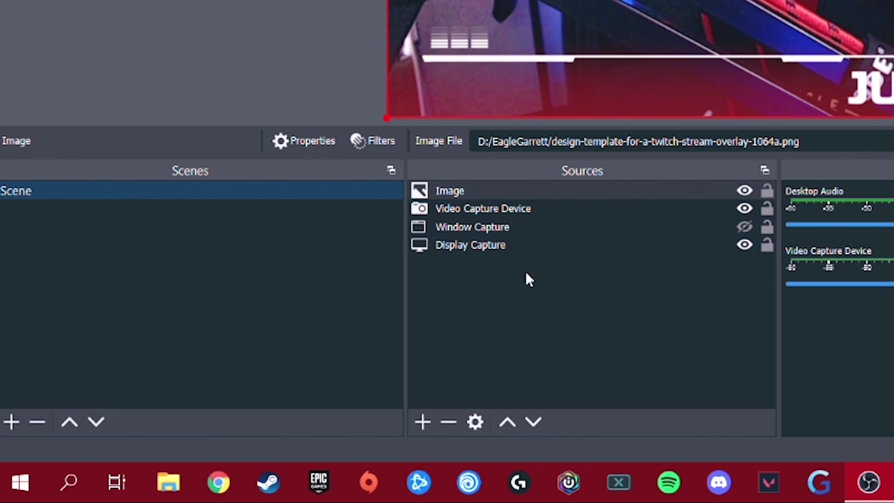
Hide the webcam and overlay sources in the preview, then show them again.
{"action": "left_click", "coordinate": [744, 208]}
{"action": "left_click", "coordinate": [744, 191]}
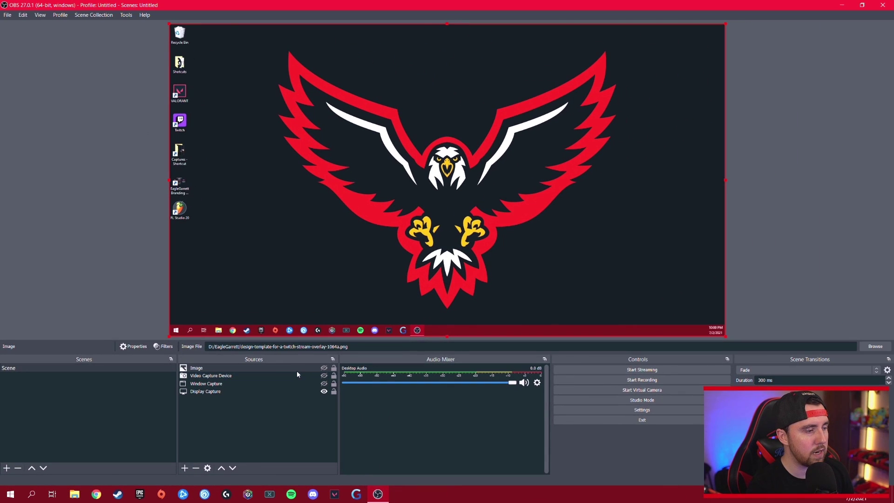
{"action": "left_click", "coordinate": [324, 367]}
{"action": "left_click", "coordinate": [324, 375]}
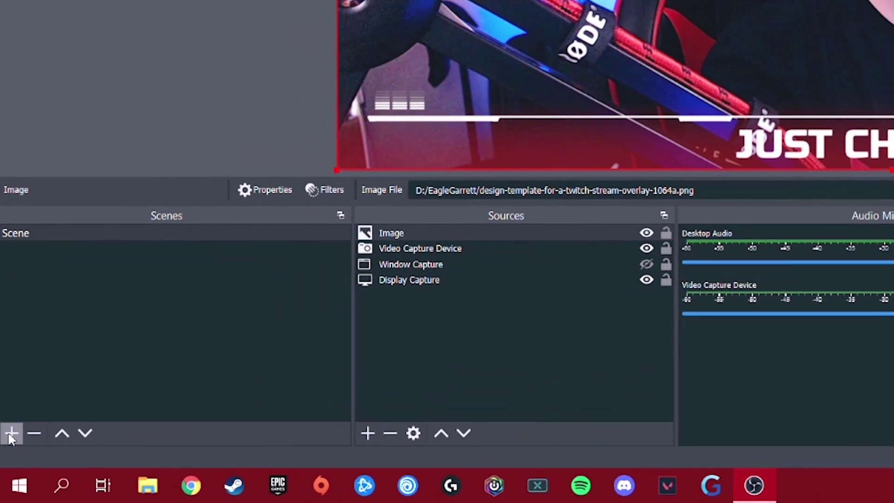
Add a second scene with the default name Scene 2 and bring up the source types.
{"action": "left_click", "coordinate": [11, 433]}
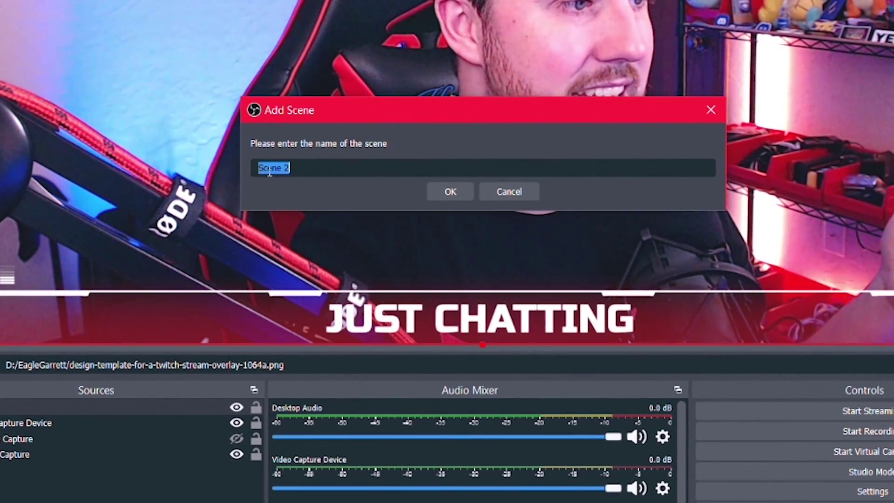
{"action": "left_click", "coordinate": [454, 192]}
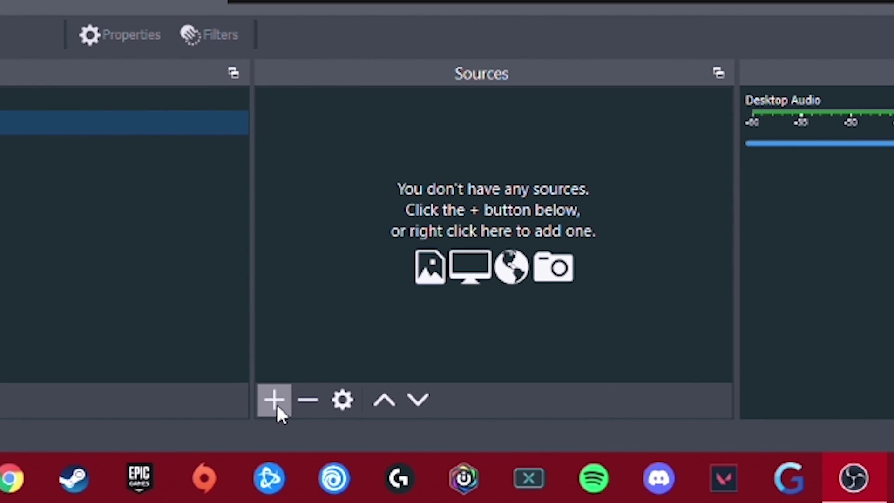
{"action": "left_click", "coordinate": [276, 405]}
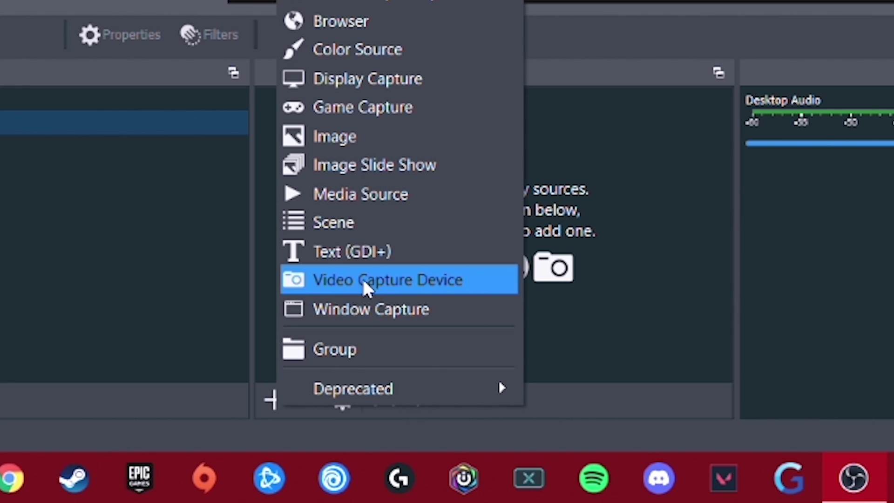
Create a new Video Capture Device source, keeping the name Video Capture Device 2.
{"action": "left_click", "coordinate": [413, 281]}
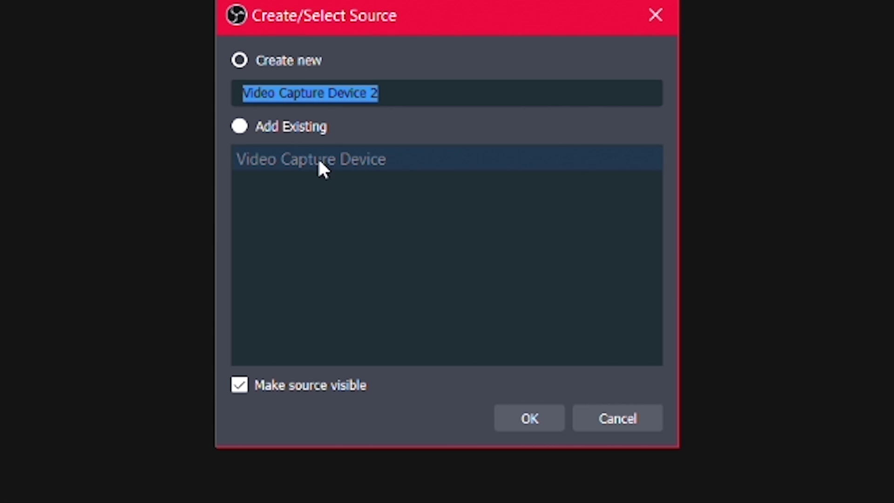
{"action": "left_click", "coordinate": [240, 61]}
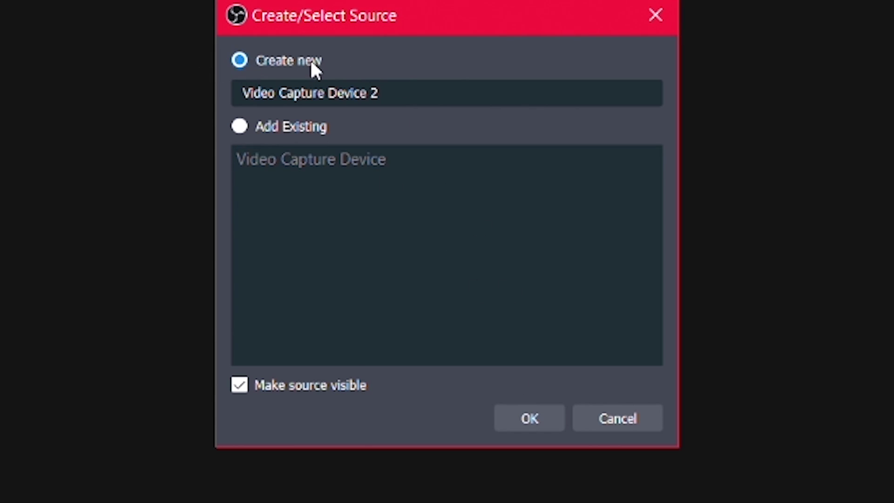
{"action": "left_click", "coordinate": [540, 419]}
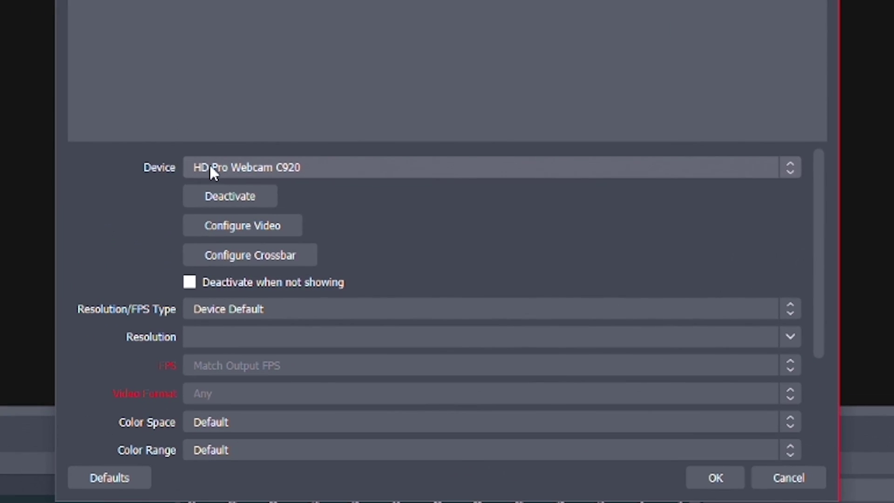
Set the device to HD Pro Webcam C920 with a Custom 1920x1080 resolution.
{"action": "left_click", "coordinate": [351, 239]}
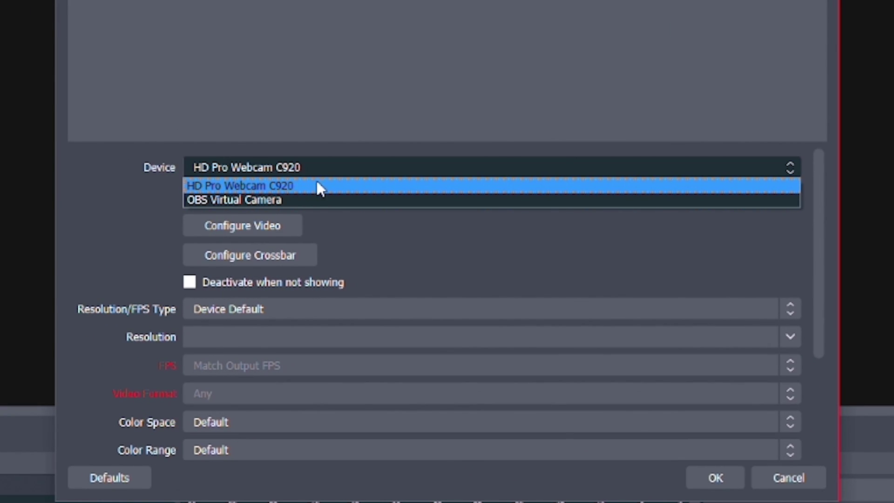
{"action": "left_click", "coordinate": [324, 186]}
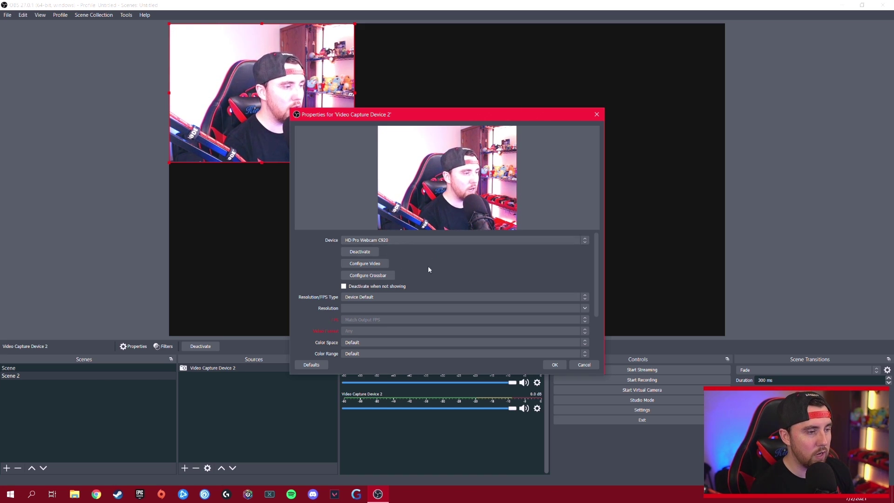
{"action": "scroll", "coordinate": [462, 252], "scroll_direction": "down", "scroll_amount": 3}
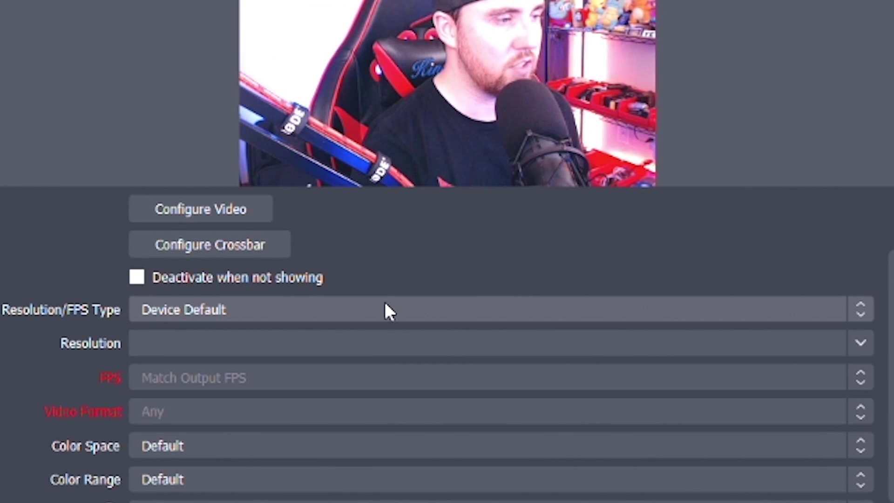
{"action": "left_click", "coordinate": [426, 270]}
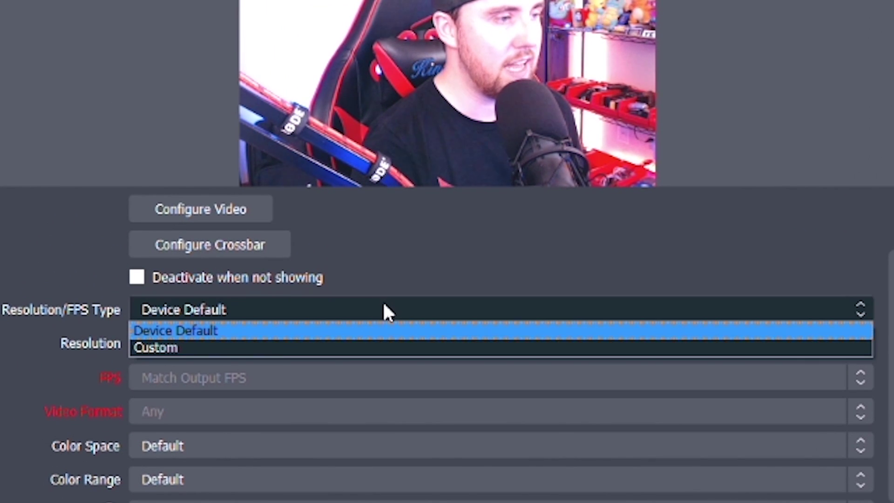
{"action": "left_click", "coordinate": [206, 348]}
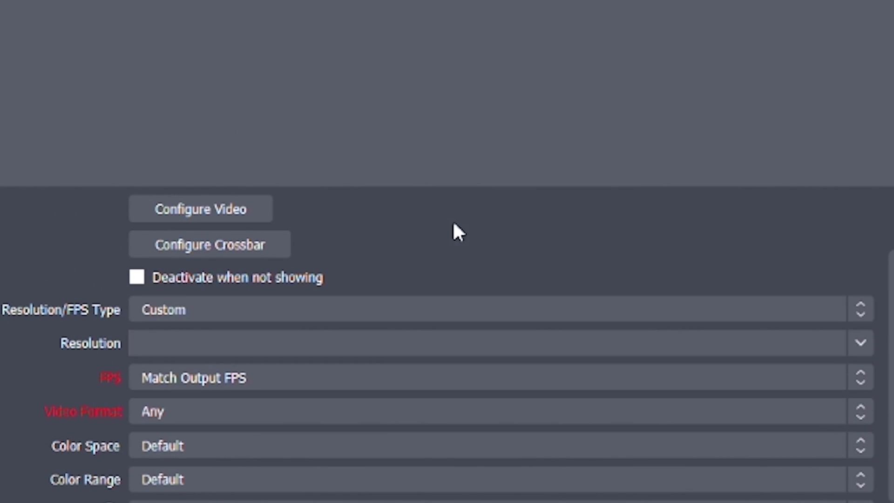
{"action": "scroll", "coordinate": [154, 270], "scroll_direction": "down", "scroll_amount": 2}
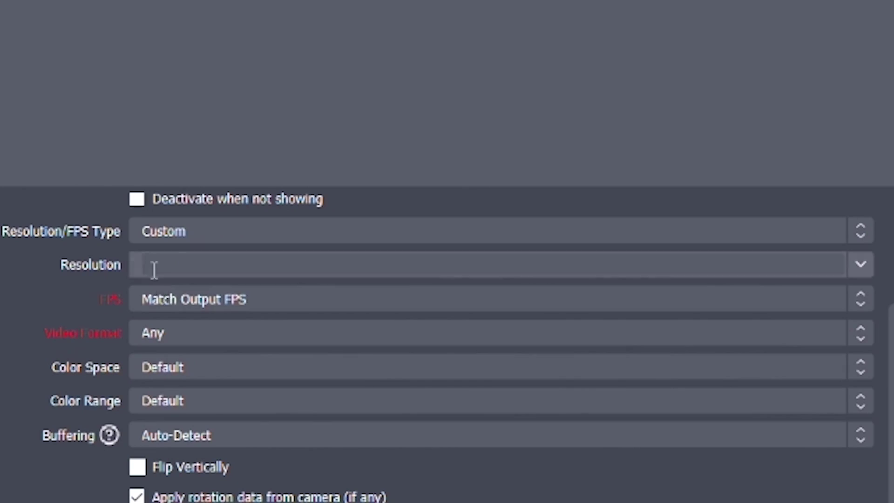
{"action": "left_click", "coordinate": [860, 264]}
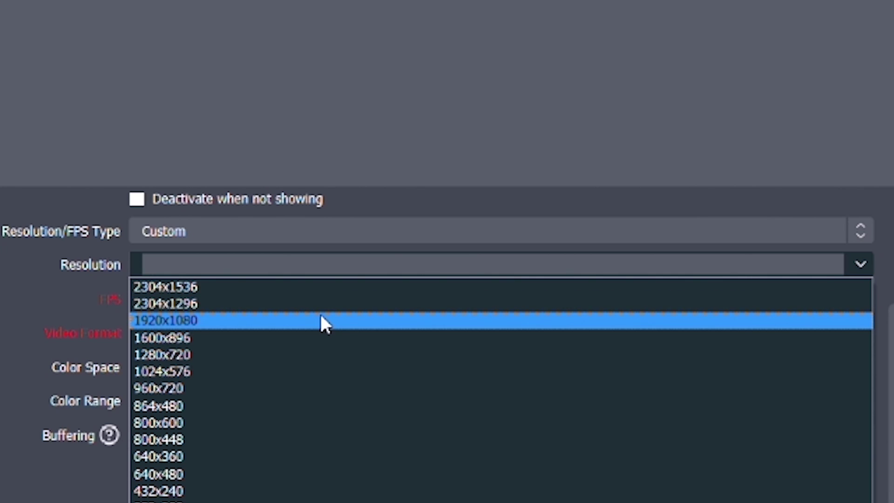
{"action": "left_click", "coordinate": [324, 322]}
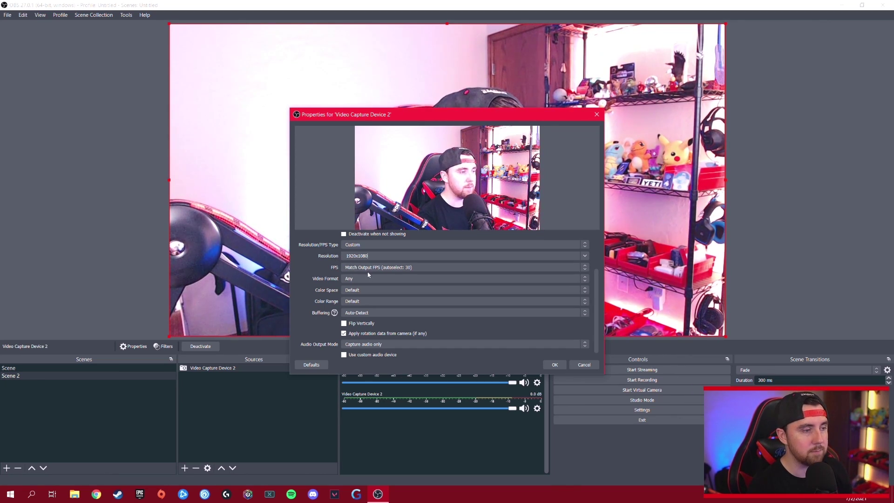
{"action": "scroll", "coordinate": [315, 293], "scroll_direction": "up", "scroll_amount": 2}
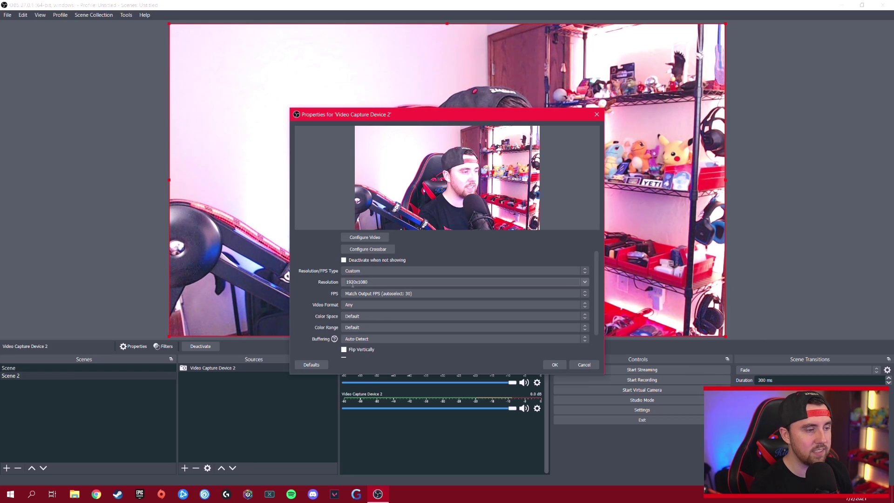
Turn off buffering for the webcam source and move its properties window aside.
{"action": "scroll", "coordinate": [314, 296], "scroll_direction": "down", "scroll_amount": 2}
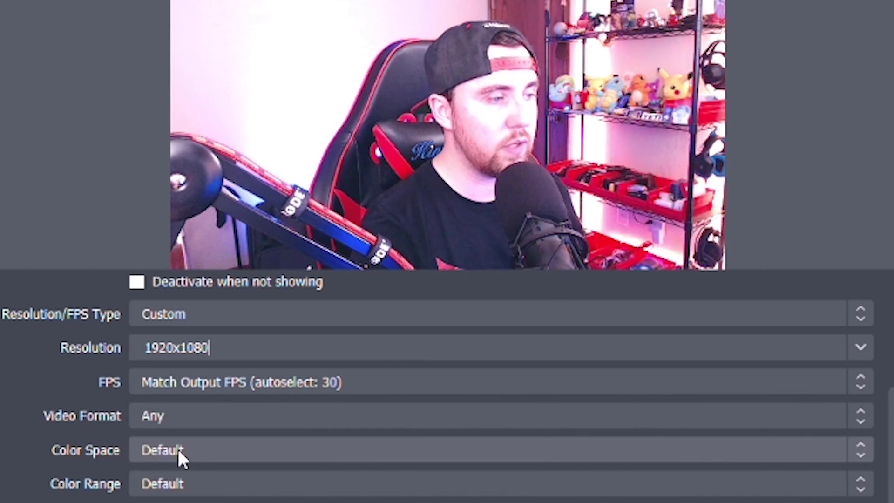
{"action": "scroll", "coordinate": [74, 354], "scroll_direction": "down", "scroll_amount": 1}
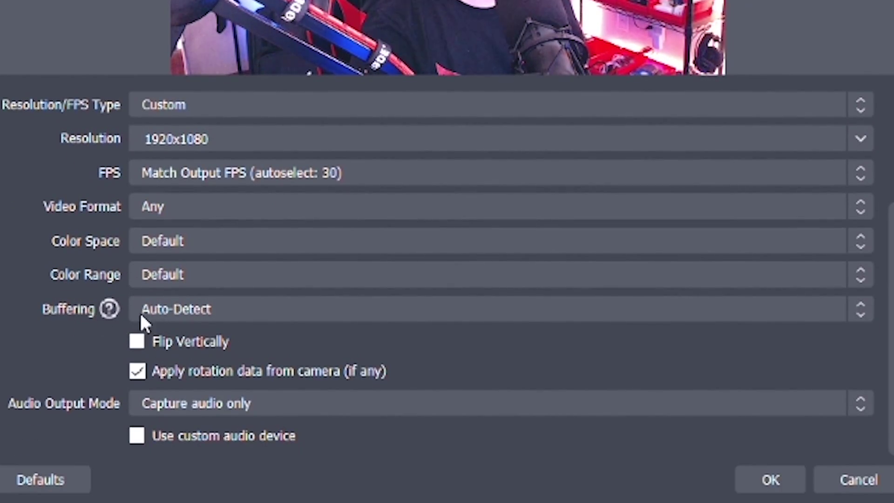
{"action": "left_click", "coordinate": [235, 312]}
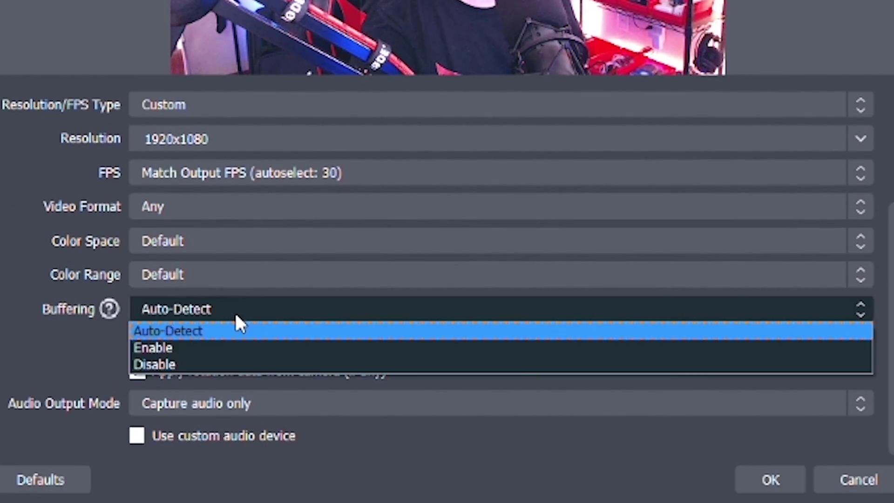
{"action": "left_click", "coordinate": [184, 365]}
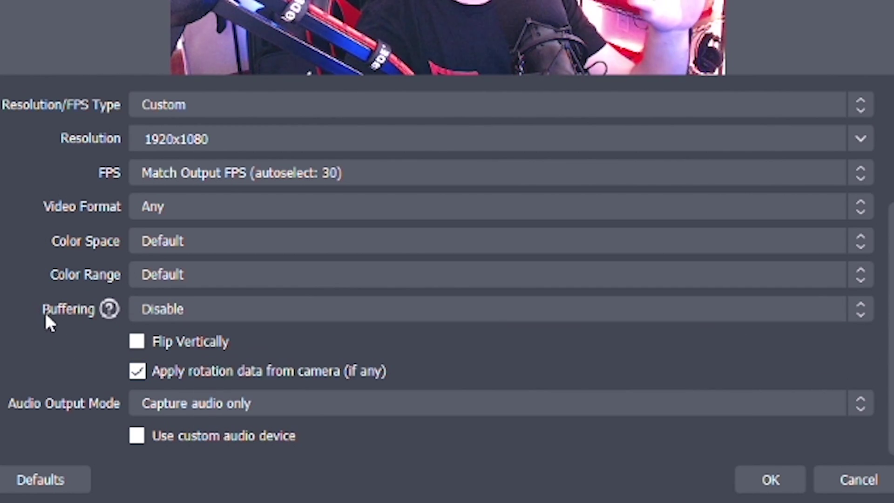
{"action": "mouse_move", "coordinate": [51, 309]}
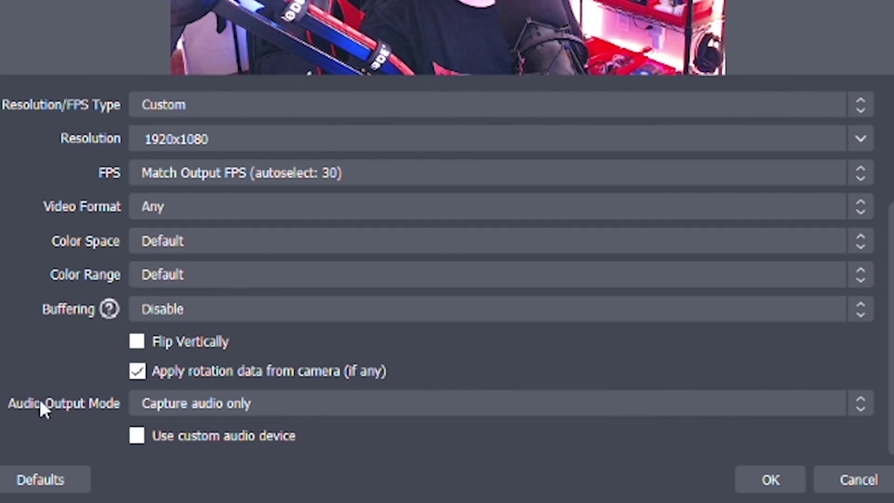
{"action": "scroll", "coordinate": [40, 280], "scroll_direction": "up", "scroll_amount": 3}
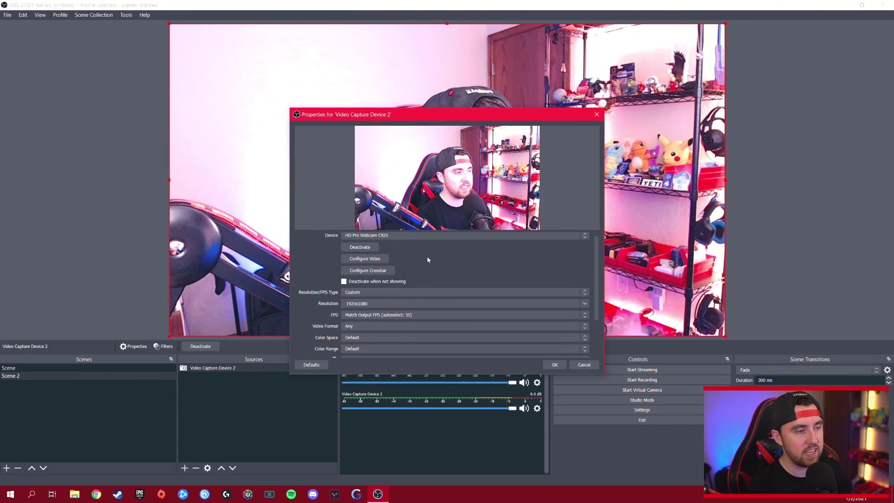
{"action": "scroll", "coordinate": [457, 273], "scroll_direction": "up", "scroll_amount": 1}
{"action": "left_click_drag", "start_coordinate": [474, 118], "coordinate": [749, 62]}
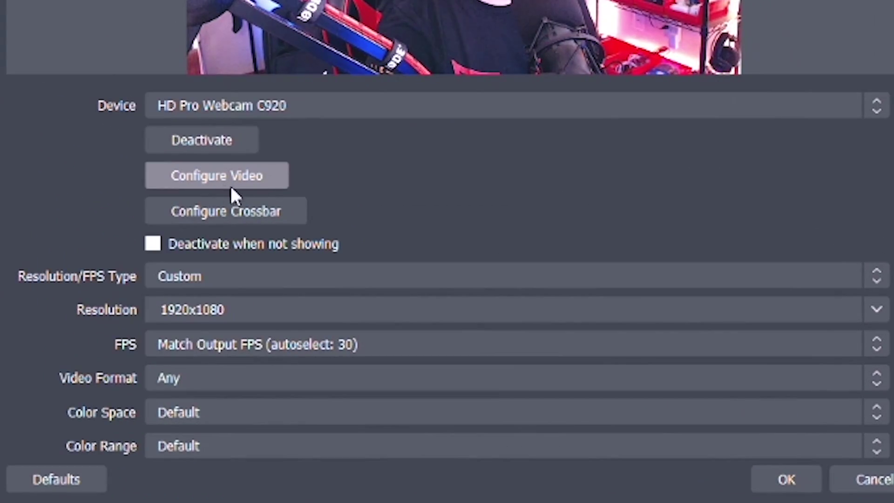
In the webcam's Configure Video controls, lower the exposure to -6.
{"action": "left_click", "coordinate": [645, 210]}
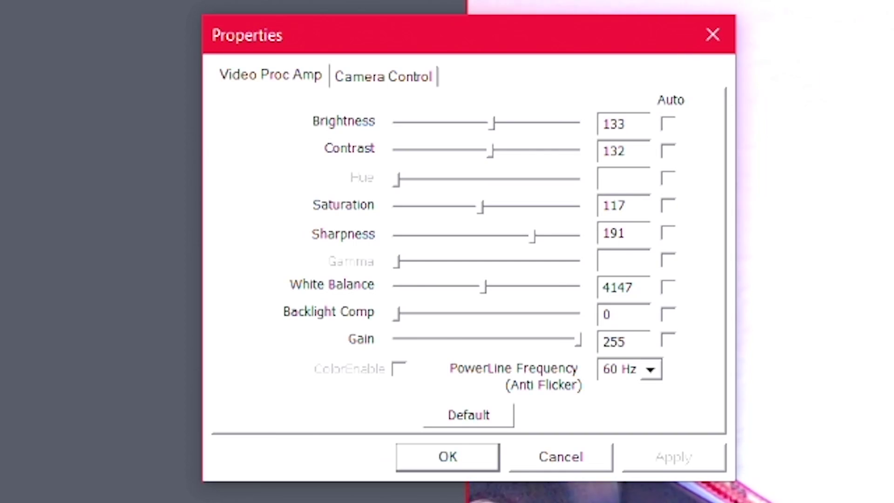
{"action": "left_click_drag", "start_coordinate": [473, 37], "coordinate": [520, 41]}
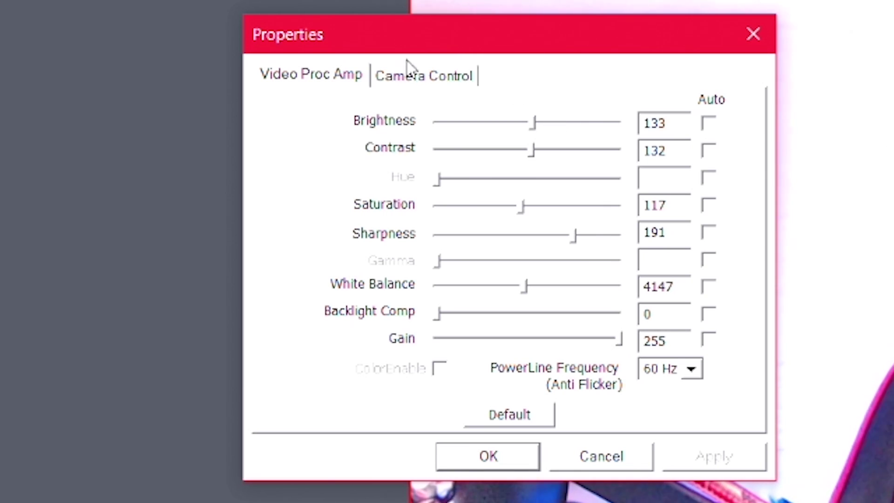
{"action": "left_click", "coordinate": [440, 79]}
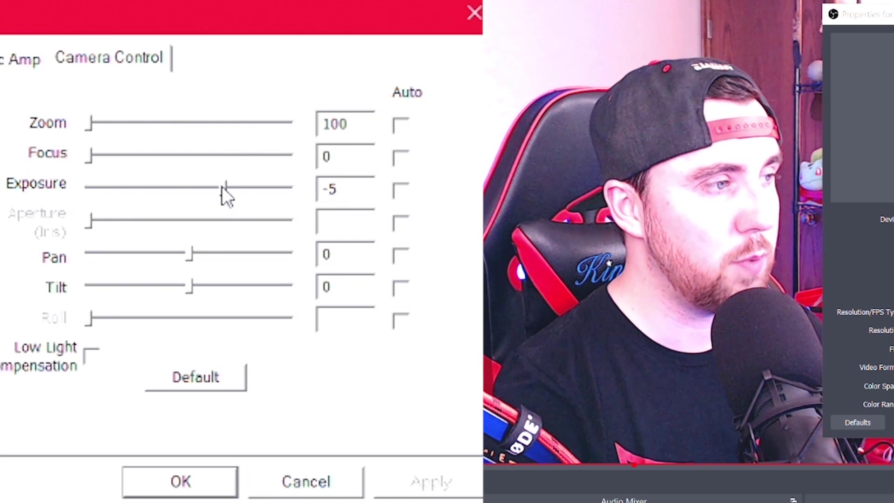
{"action": "left_click_drag", "start_coordinate": [525, 191], "coordinate": [515, 191]}
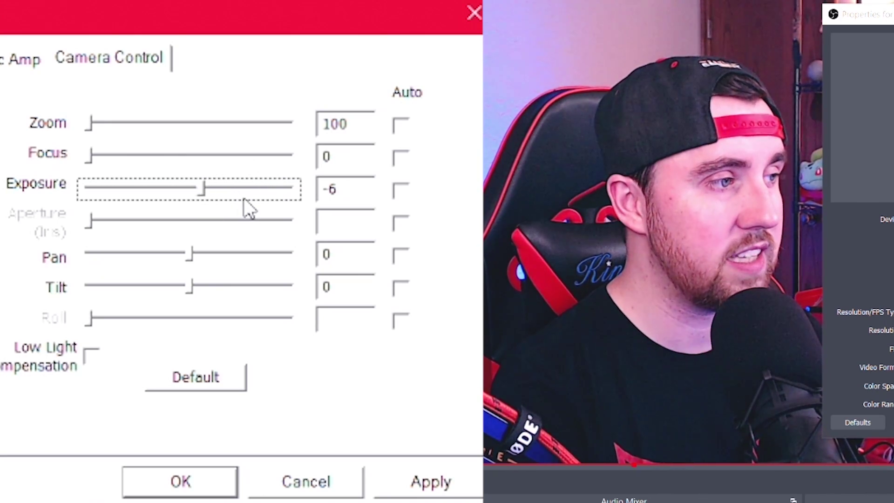
Set brightness 141, contrast 139, saturation 126, white balance 3991, sharpness 211, and confirm.
{"action": "left_click", "coordinate": [14, 58]}
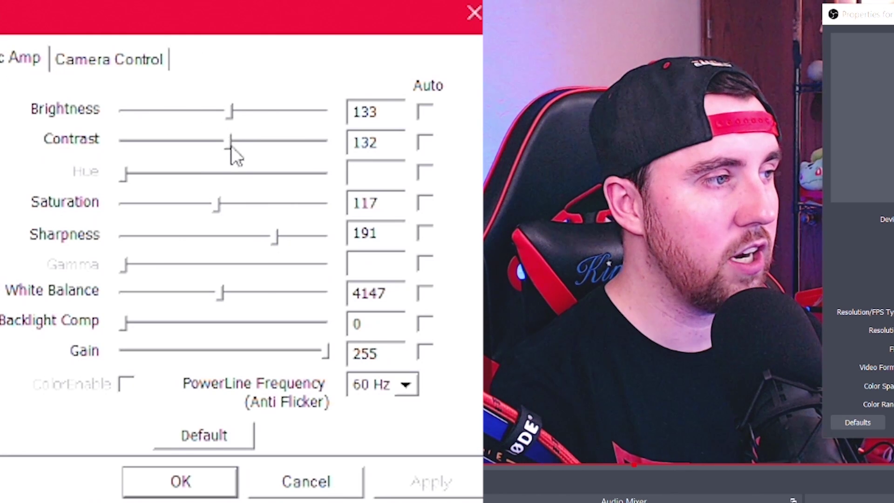
{"action": "left_click_drag", "start_coordinate": [229, 113], "coordinate": [234, 111]}
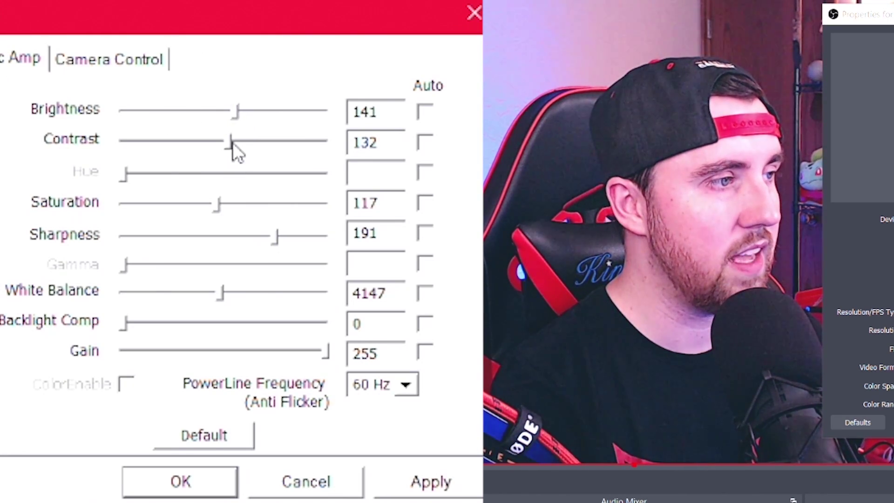
{"action": "mouse_move", "coordinate": [229, 143]}
{"action": "left_mouse_down"}
{"action": "mouse_move", "coordinate": [204, 140]}
{"action": "mouse_move", "coordinate": [239, 136]}
{"action": "left_mouse_up"}
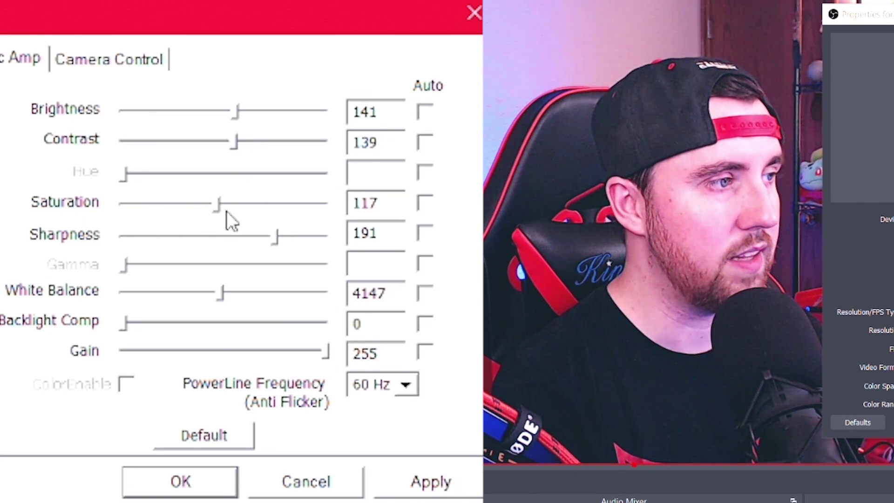
{"action": "left_click_drag", "start_coordinate": [218, 209], "coordinate": [236, 205]}
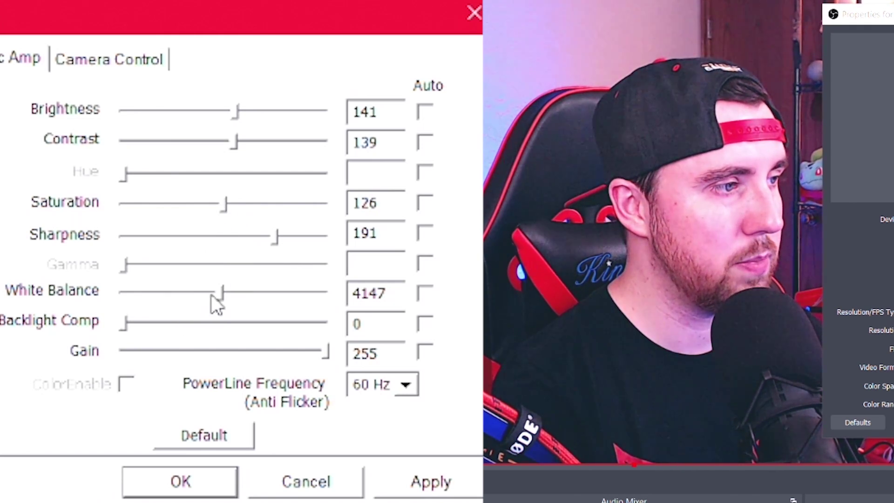
{"action": "left_click_drag", "start_coordinate": [220, 293], "coordinate": [193, 292]}
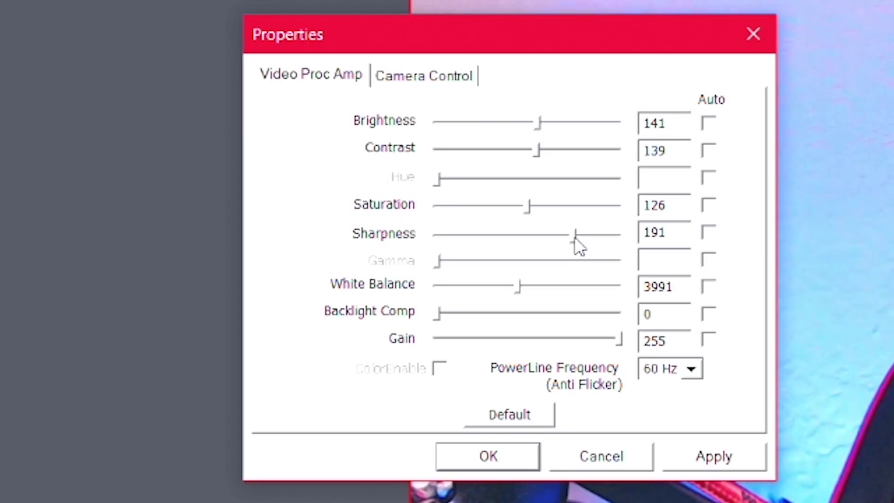
{"action": "left_click_drag", "start_coordinate": [501, 239], "coordinate": [614, 234]}
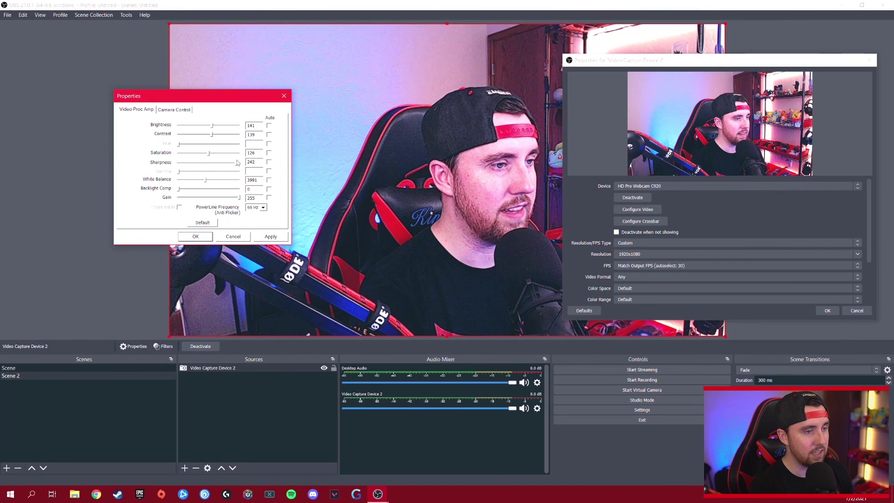
{"action": "left_click_drag", "start_coordinate": [237, 162], "coordinate": [226, 162]}
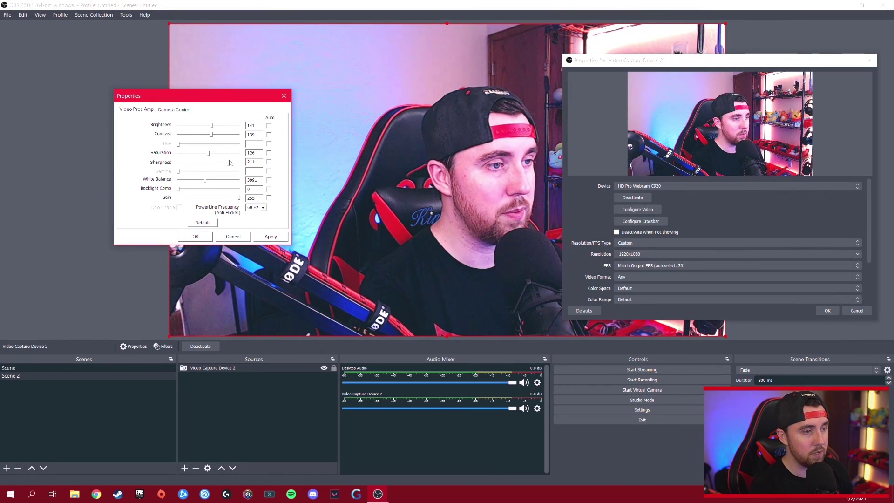
{"action": "left_click", "coordinate": [267, 237]}
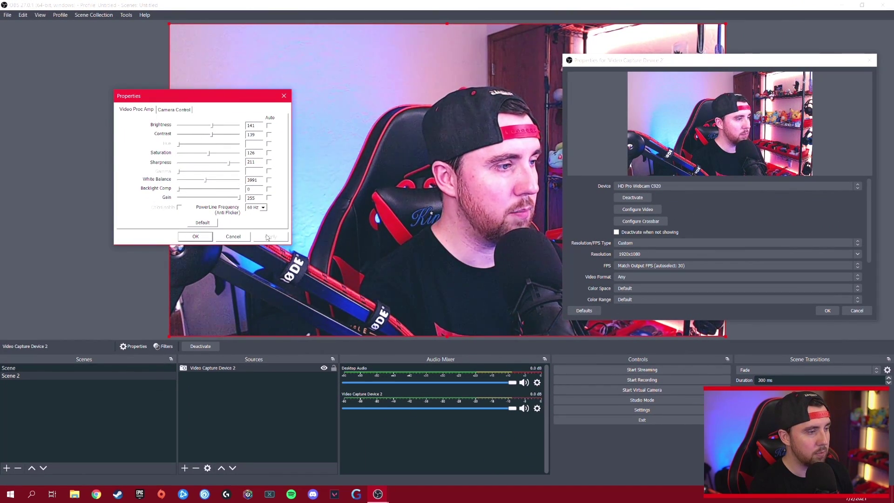
{"action": "left_click", "coordinate": [191, 237]}
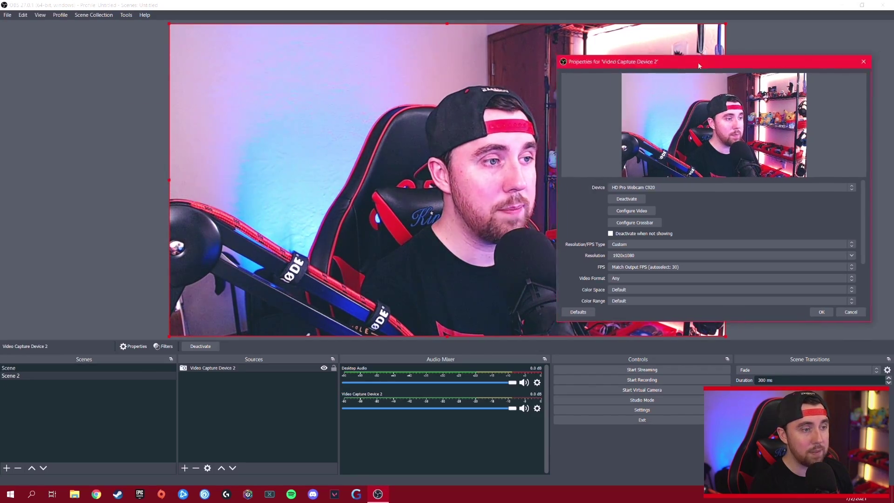
{"action": "left_click_drag", "start_coordinate": [703, 61], "coordinate": [382, 60]}
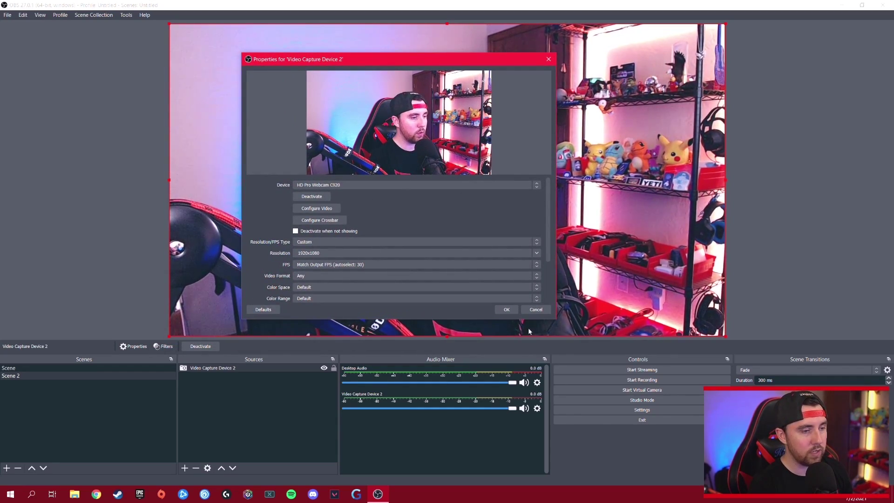
{"action": "left_click", "coordinate": [507, 310]}
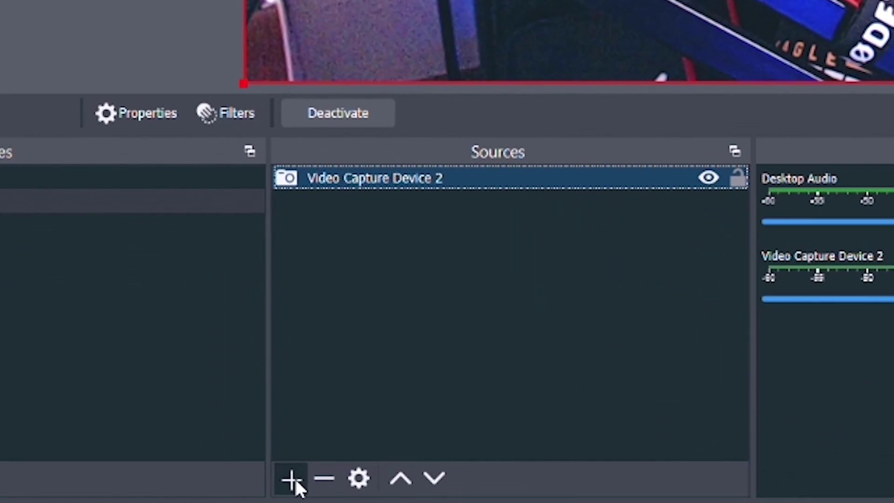
{"action": "left_click", "coordinate": [186, 469]}
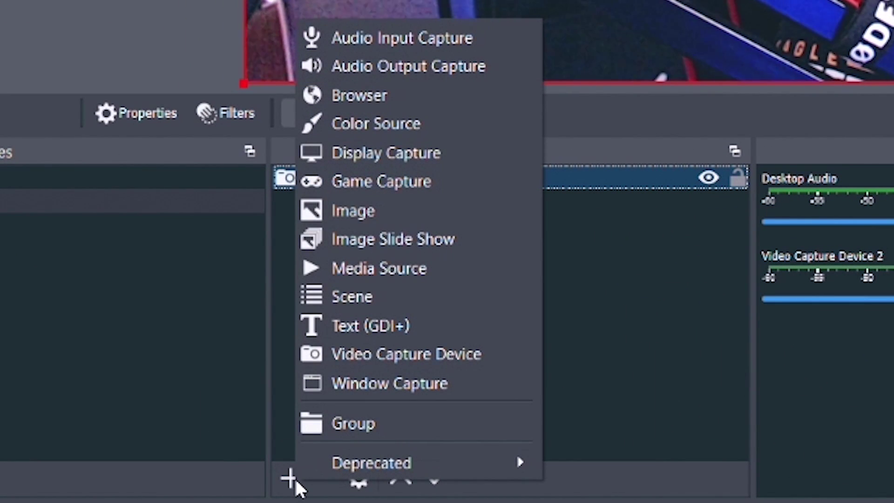
{"action": "mouse_move", "coordinate": [303, 470]}
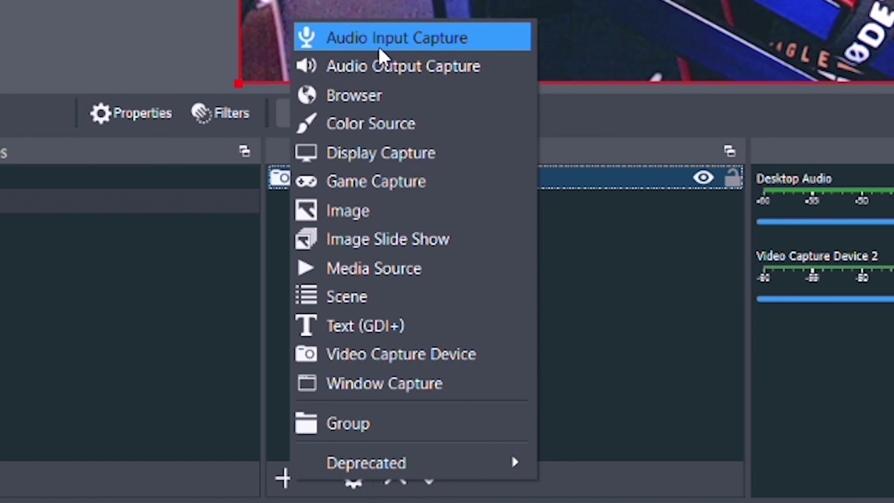
{"action": "left_click", "coordinate": [564, 225]}
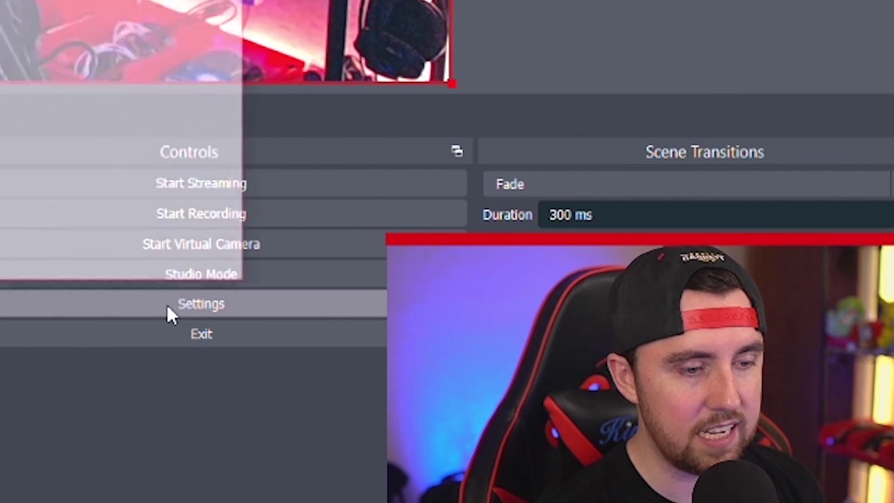
Set Mic/Auxiliary Audio to Chat Mic (TC-Helicon GoXLR) in the audio settings and apply.
{"action": "left_click", "coordinate": [167, 307]}
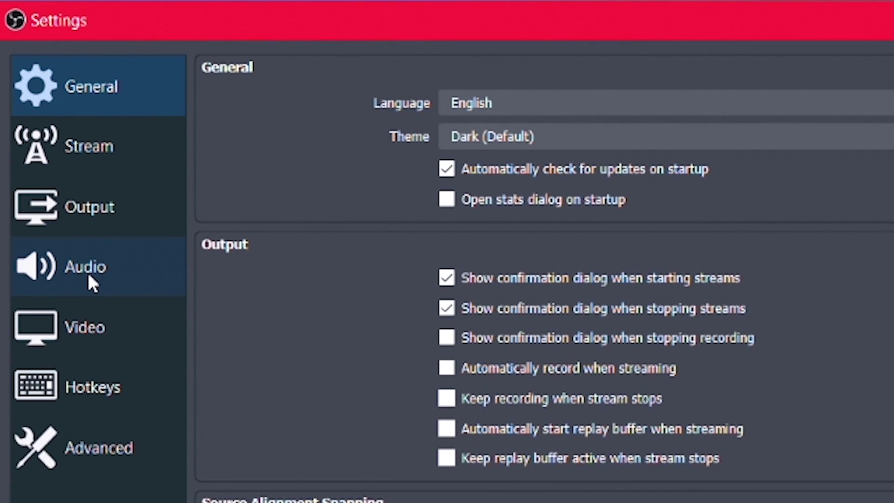
{"action": "left_click", "coordinate": [86, 272]}
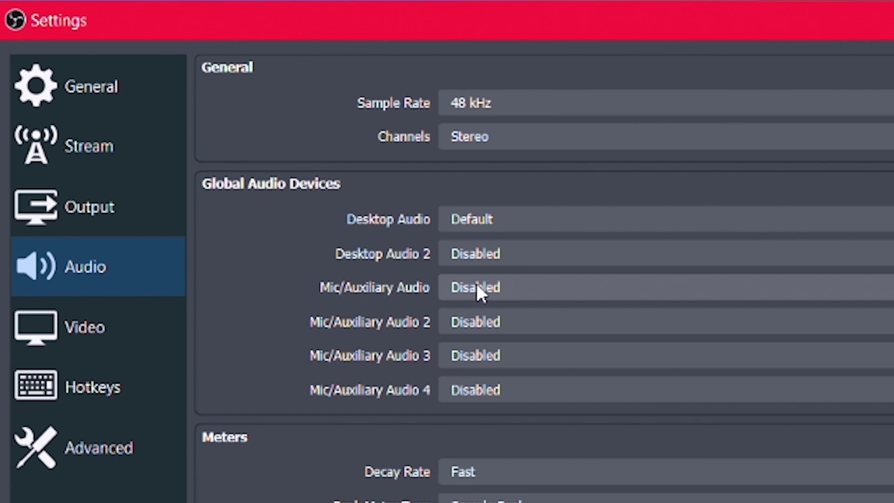
{"action": "left_click", "coordinate": [769, 293]}
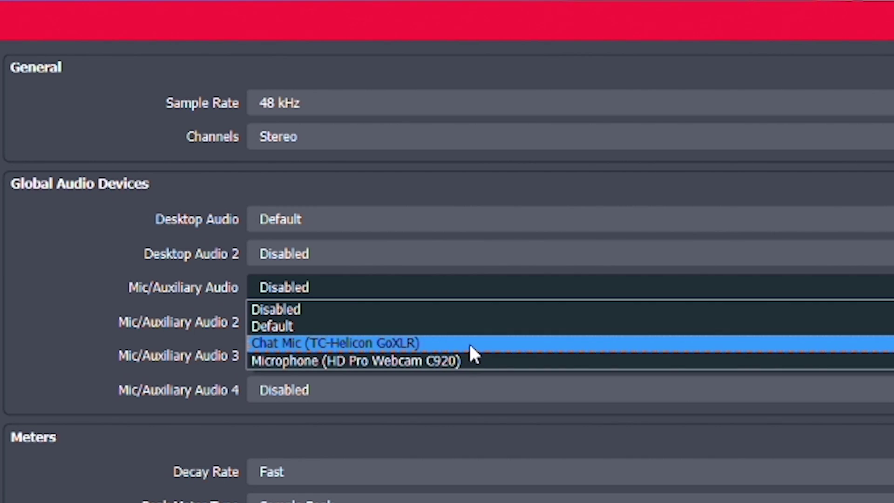
{"action": "left_click", "coordinate": [312, 342]}
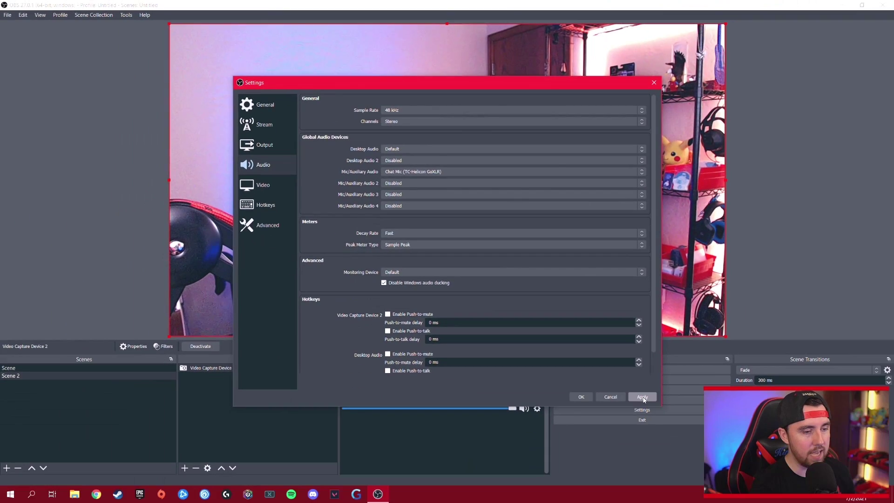
{"action": "left_click", "coordinate": [580, 398]}
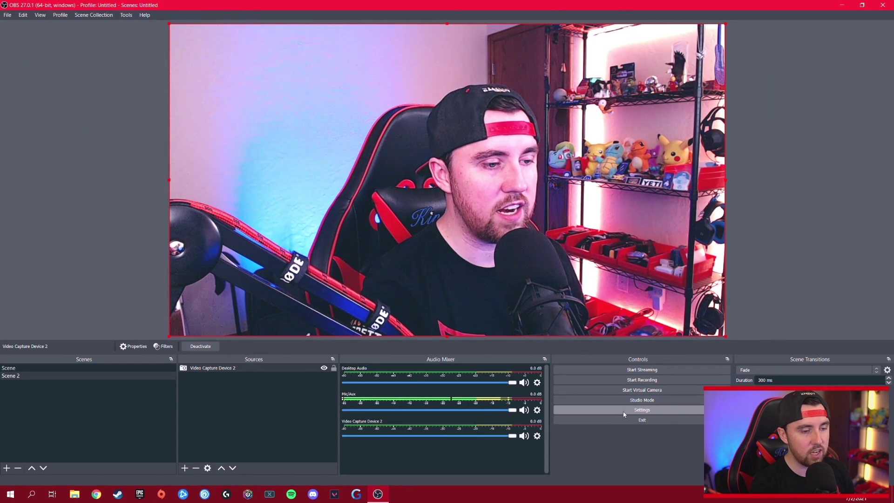
Check the audio settings without changes, then open and dismiss the Add Source list.
{"action": "left_click", "coordinate": [806, 321]}
{"action": "left_click", "coordinate": [263, 165]}
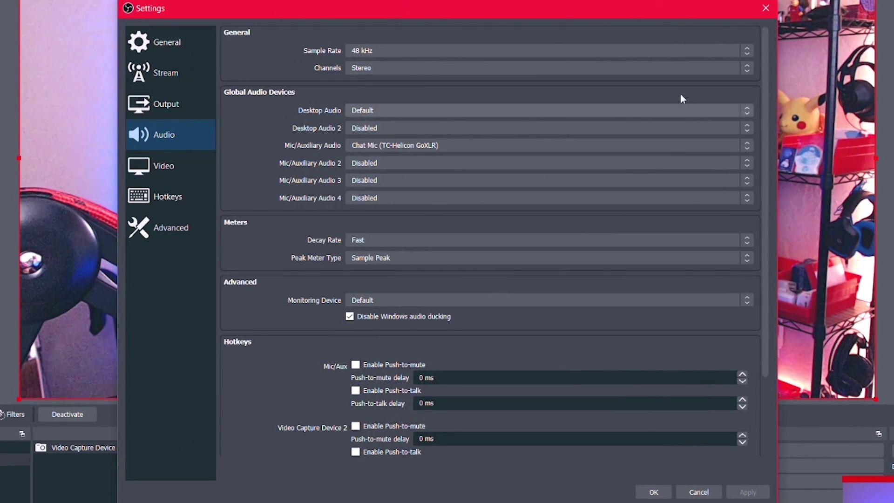
{"action": "left_click", "coordinate": [699, 492]}
{"action": "left_click", "coordinate": [45, 501]}
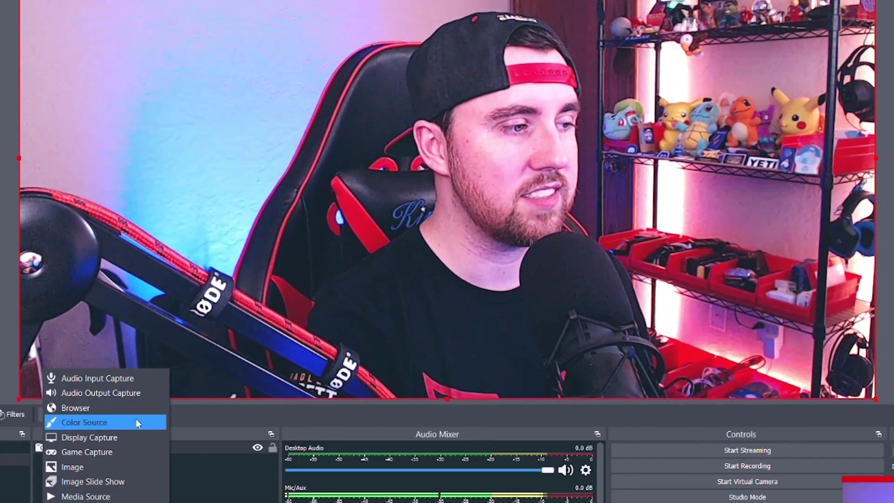
{"action": "left_click", "coordinate": [181, 484]}
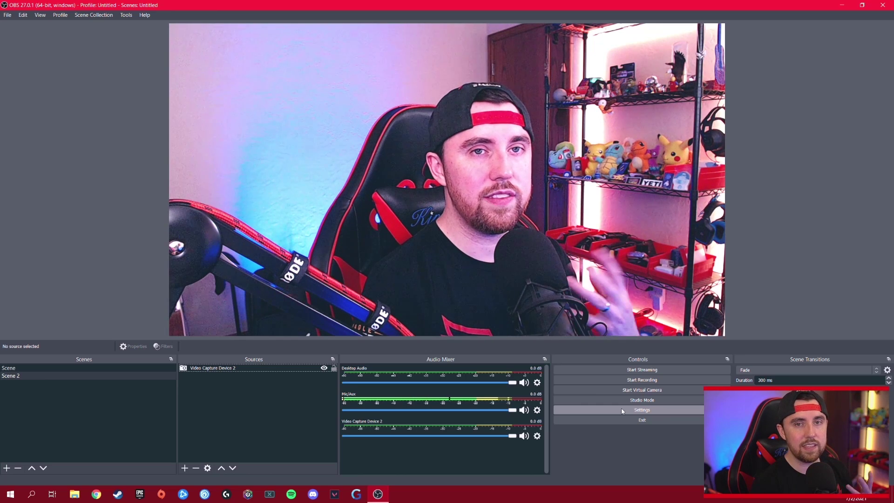
Reopen the audio settings and save them with the GoXLR Chat Mic as microphone.
{"action": "left_click", "coordinate": [621, 408]}
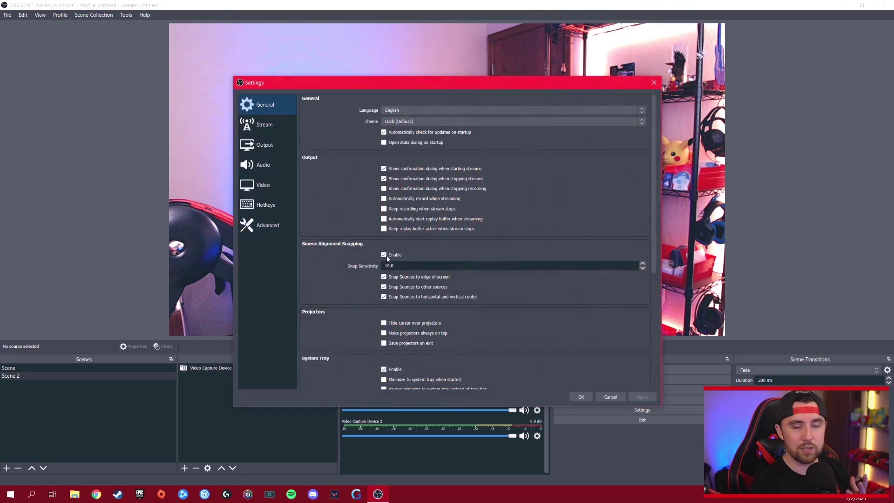
{"action": "left_click", "coordinate": [273, 168]}
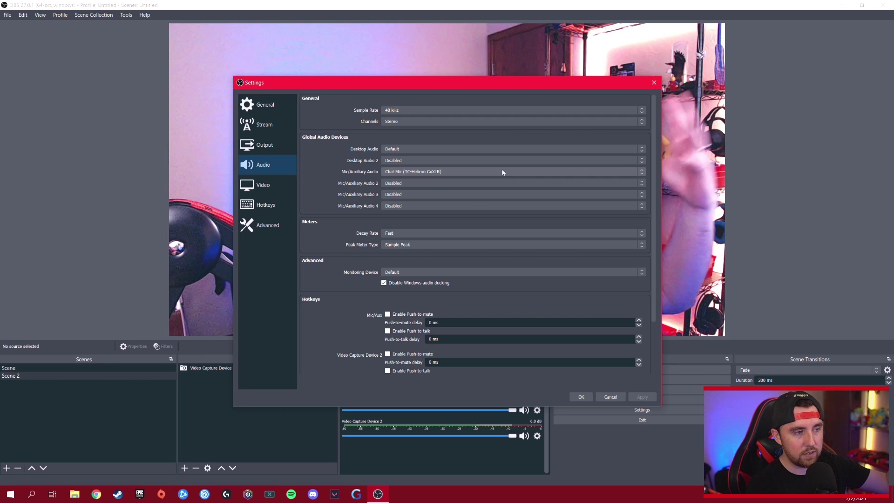
{"action": "left_click", "coordinate": [592, 396]}
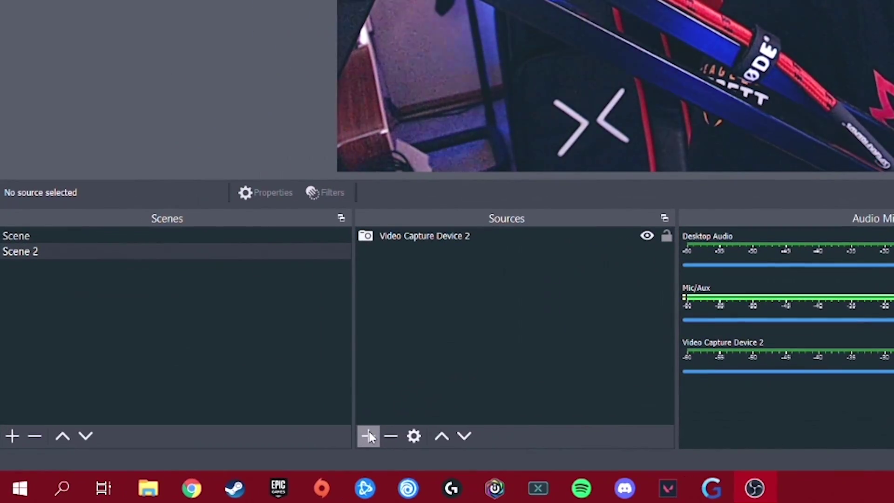
Add a new image source named Image 2.
{"action": "left_click", "coordinate": [369, 436]}
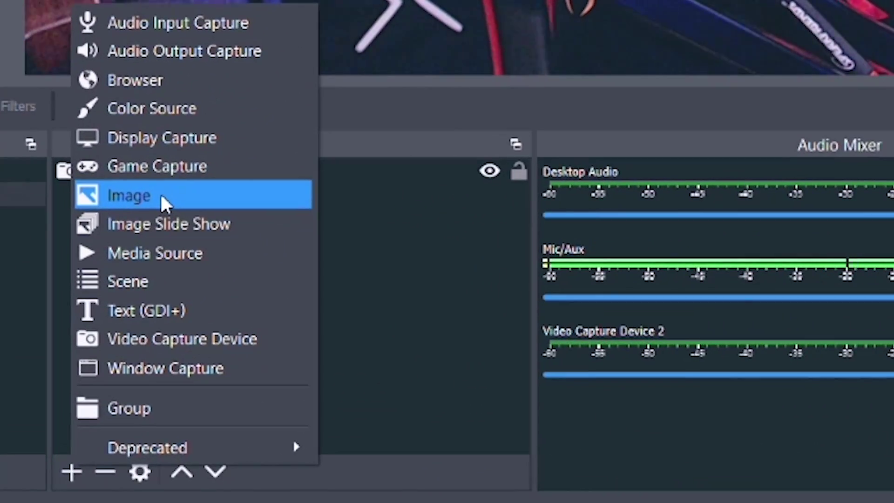
{"action": "left_click", "coordinate": [164, 204]}
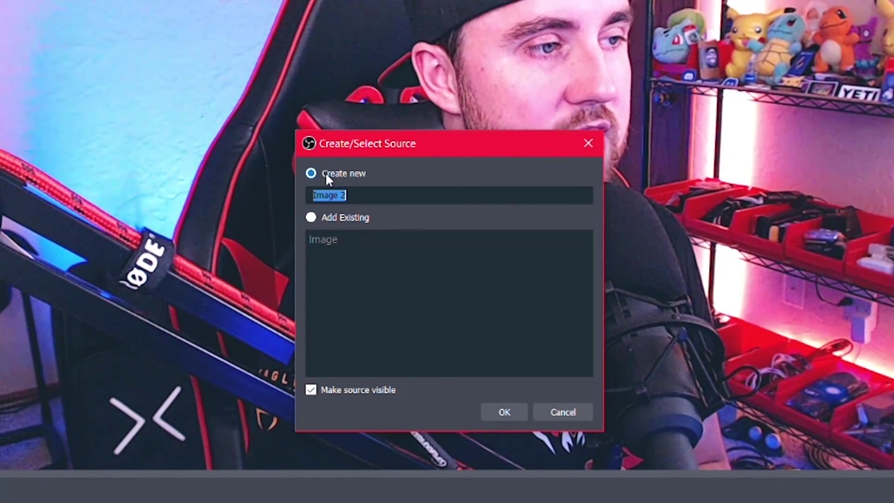
{"action": "left_click", "coordinate": [312, 174]}
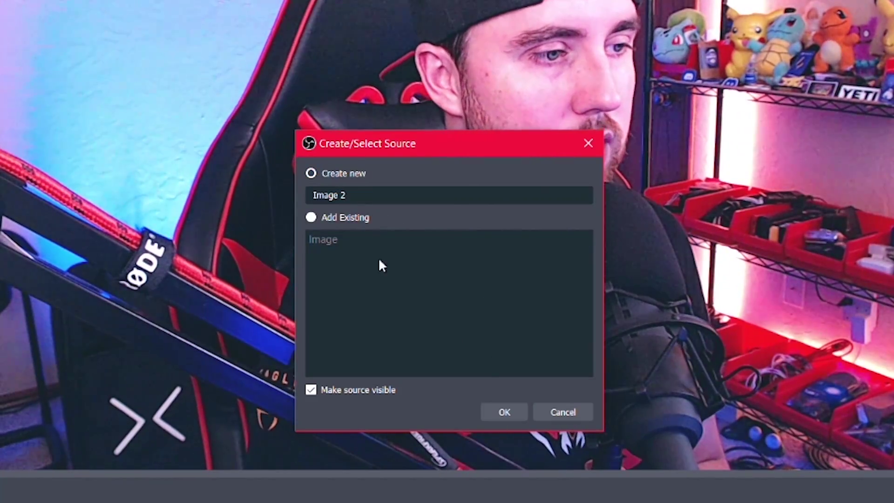
{"action": "left_click", "coordinate": [504, 413]}
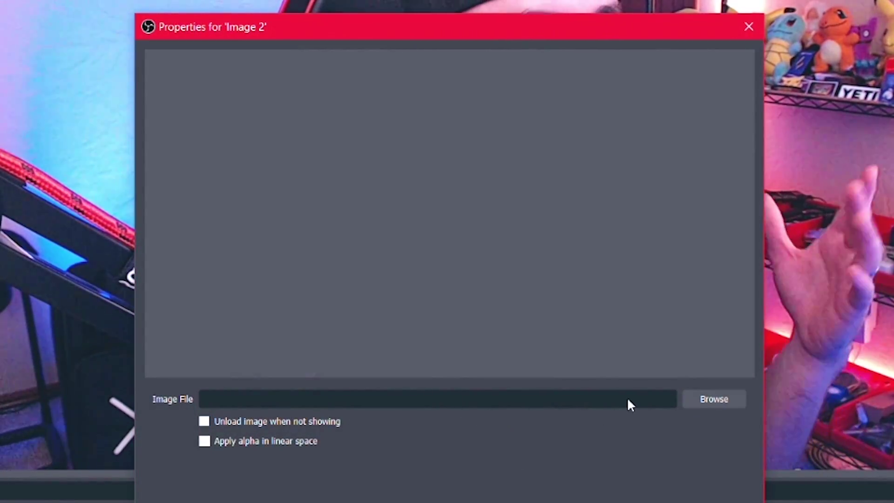
Load design-template-for-a-twitch-stream-overlay-1064a.png into Image 2.
{"action": "left_click", "coordinate": [722, 399]}
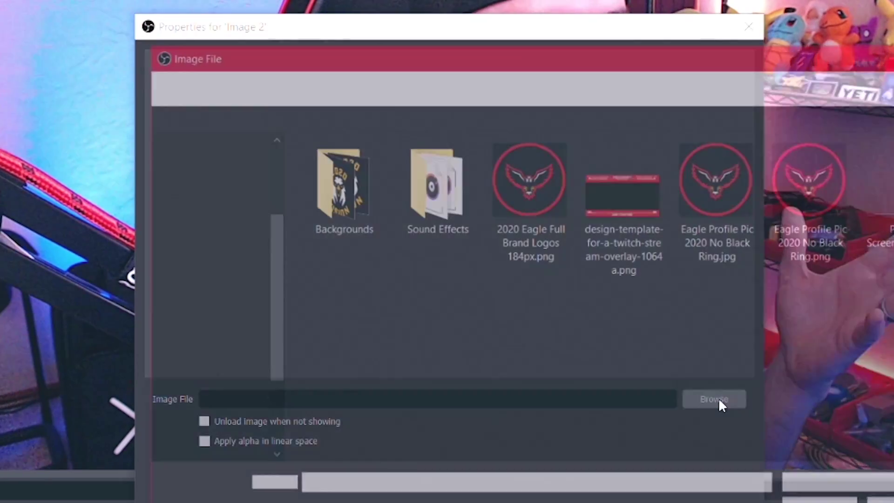
{"action": "left_click_drag", "start_coordinate": [585, 58], "coordinate": [452, 38]}
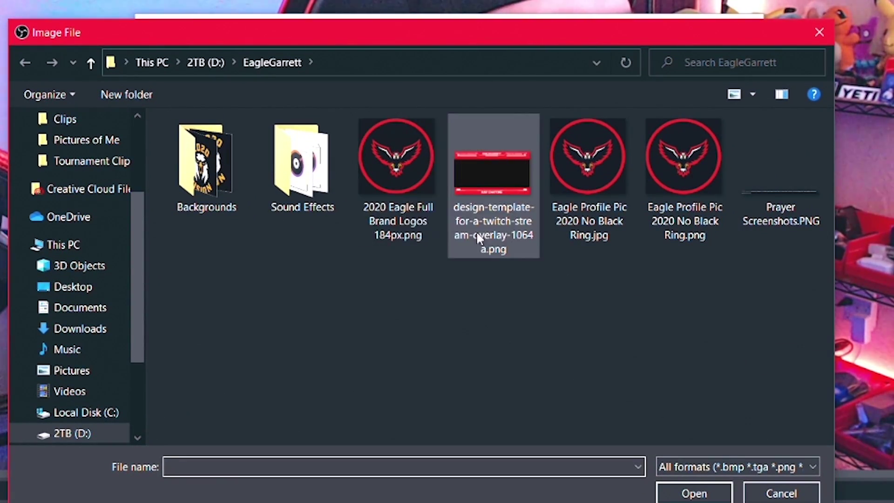
{"action": "left_click", "coordinate": [482, 160]}
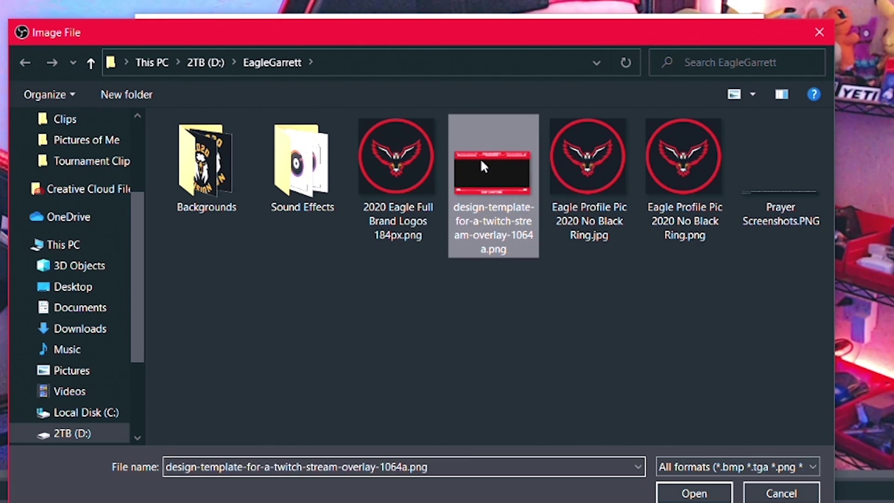
{"action": "left_click", "coordinate": [694, 494]}
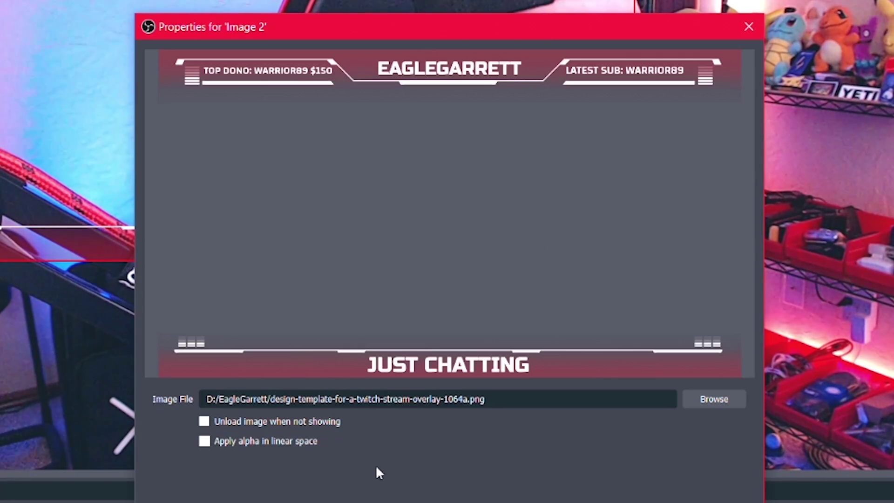
Close the Image 2 properties and stretch the overlay to fill the whole canvas.
{"action": "key", "text": "Return"}
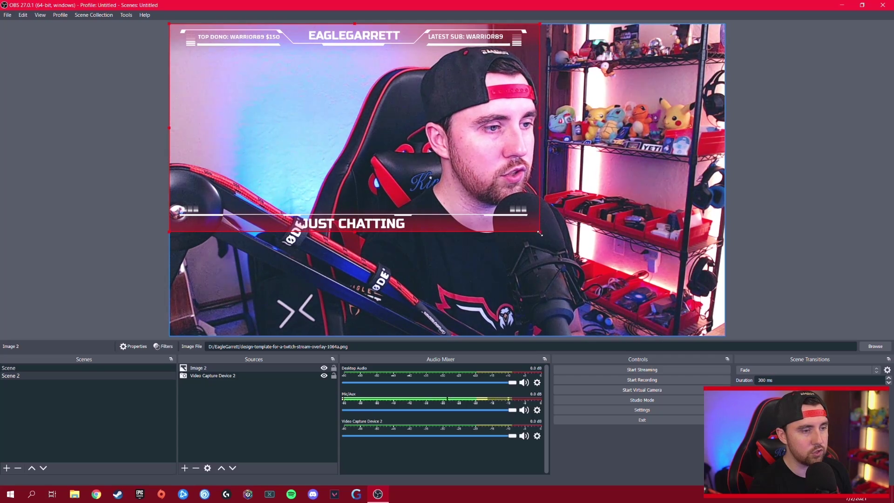
{"action": "left_click_drag", "start_coordinate": [540, 231], "coordinate": [721, 333]}
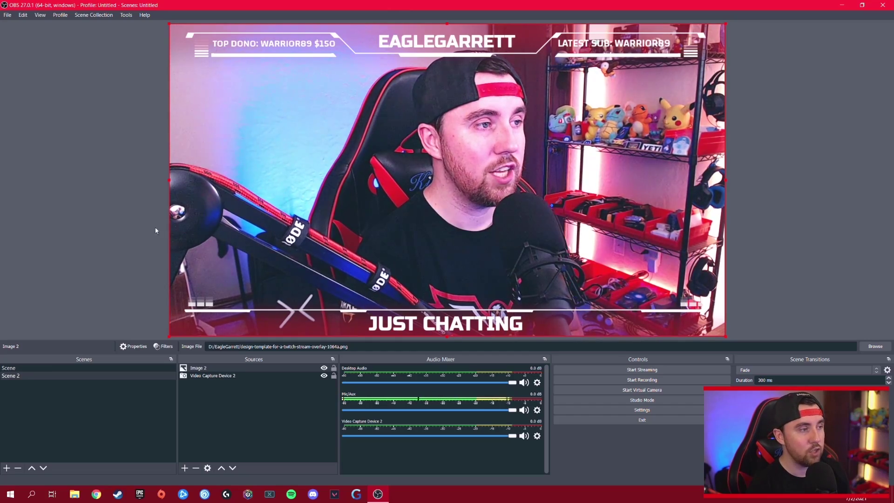
{"action": "left_click", "coordinate": [102, 244]}
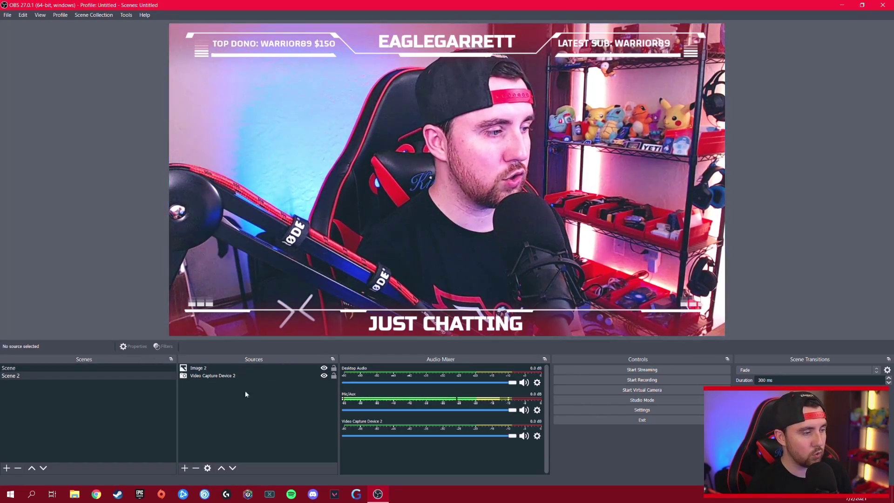
Add a Display Capture 2 source capturing Display 2 at 1920x1080.
{"action": "left_click", "coordinate": [185, 468]}
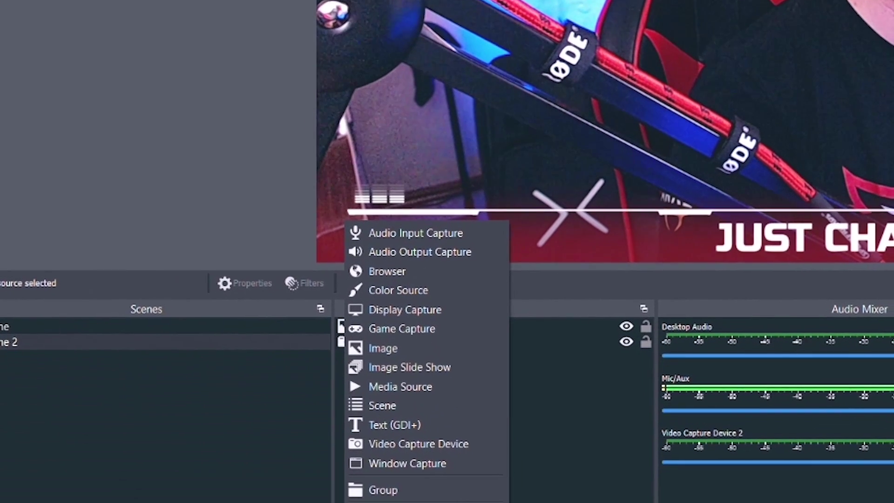
{"action": "mouse_move", "coordinate": [189, 462]}
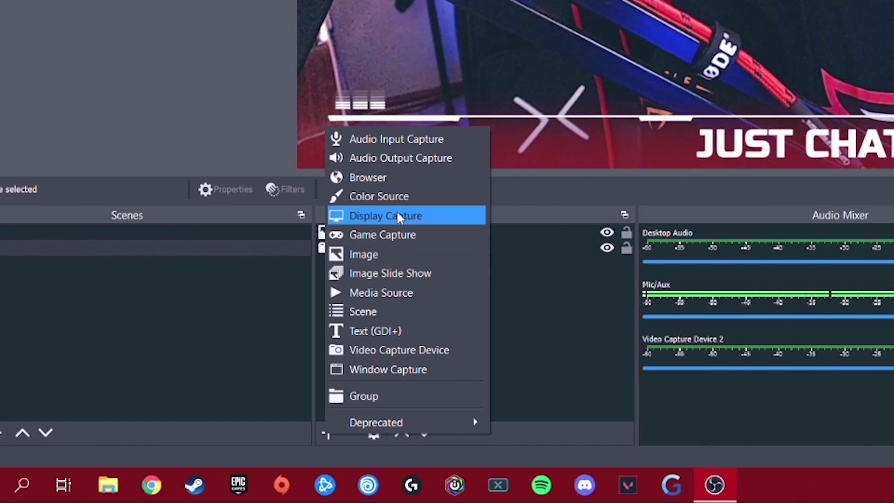
{"action": "left_click", "coordinate": [385, 216]}
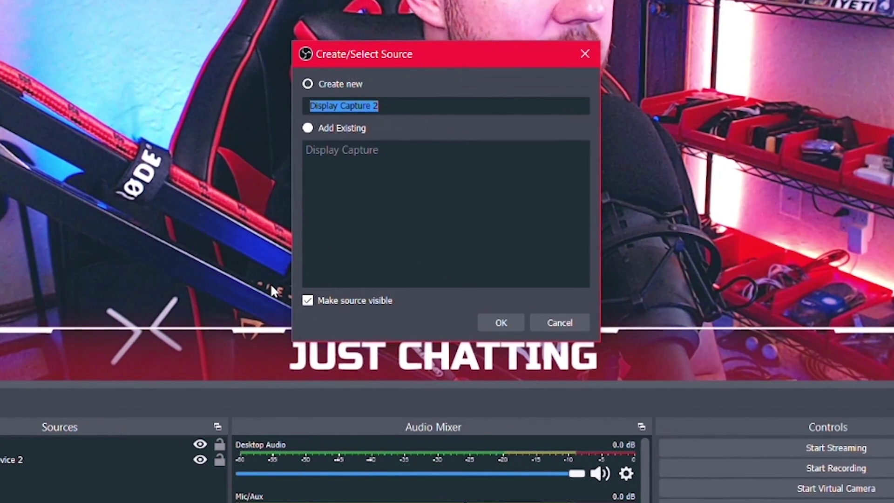
{"action": "left_click", "coordinate": [309, 84]}
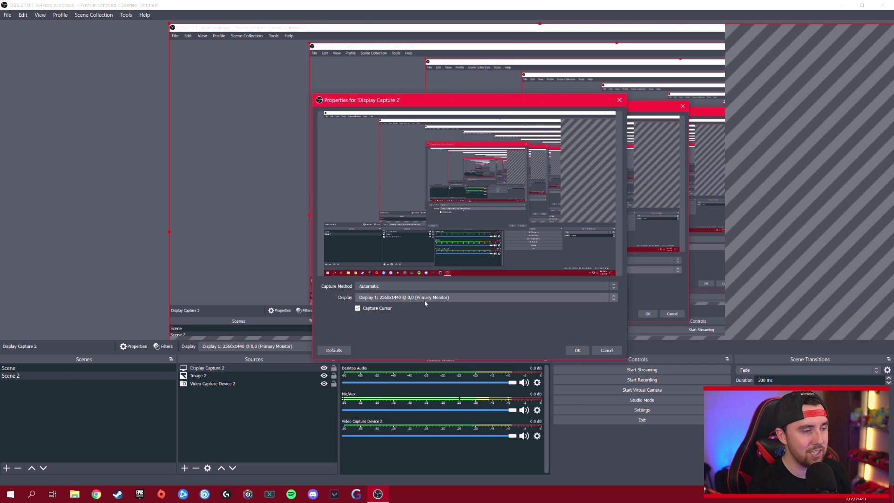
{"action": "left_click", "coordinate": [597, 301]}
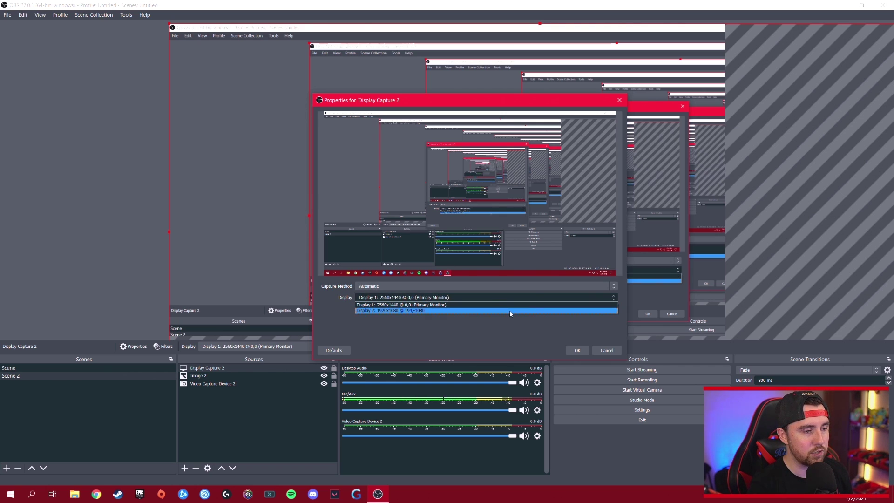
{"action": "left_click", "coordinate": [509, 310]}
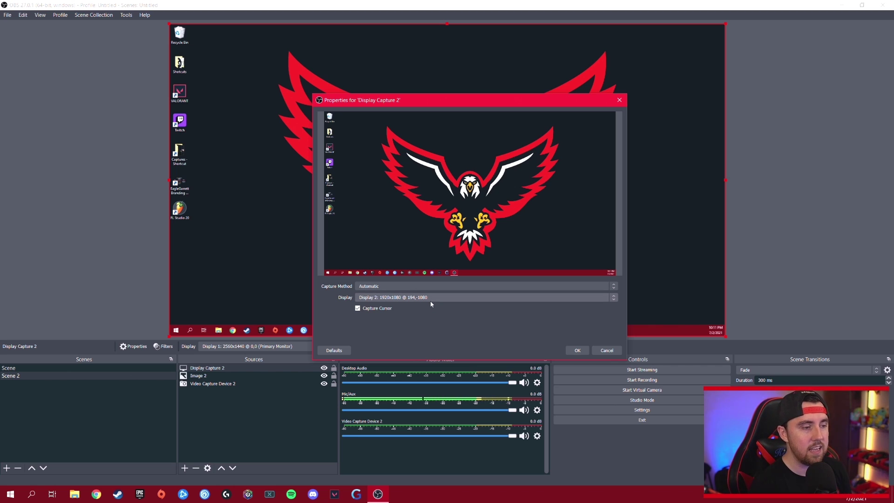
{"action": "left_click", "coordinate": [578, 350]}
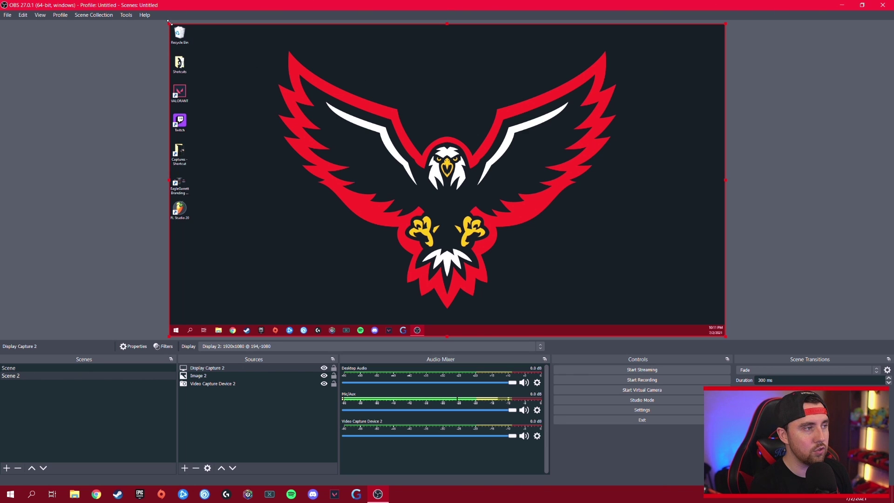
Scale Display Capture 2 down to a small inset at the canvas's upper left, aligned with the left edge.
{"action": "left_click_drag", "start_coordinate": [169, 22], "coordinate": [565, 229]}
{"action": "left_click_drag", "start_coordinate": [655, 293], "coordinate": [296, 190]}
{"action": "left_click_drag", "start_coordinate": [366, 125], "coordinate": [425, 92]}
{"action": "left_click_drag", "start_coordinate": [356, 147], "coordinate": [350, 162]}
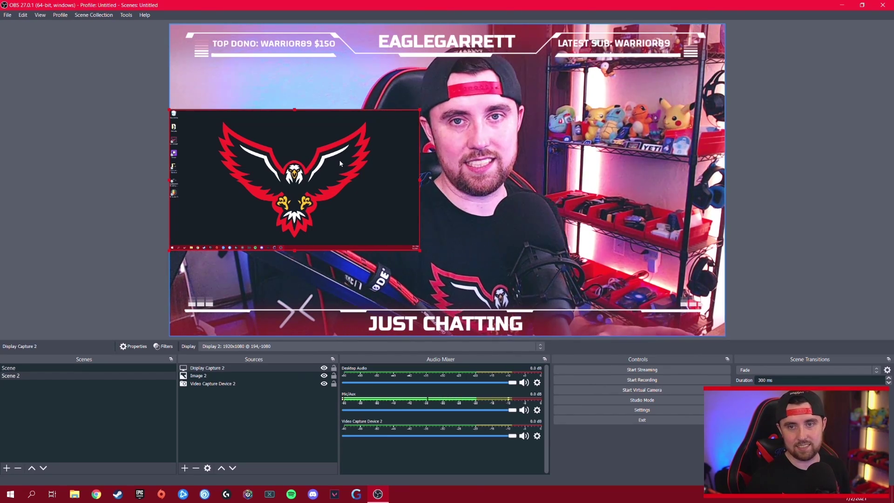
{"action": "left_click", "coordinate": [185, 468]}
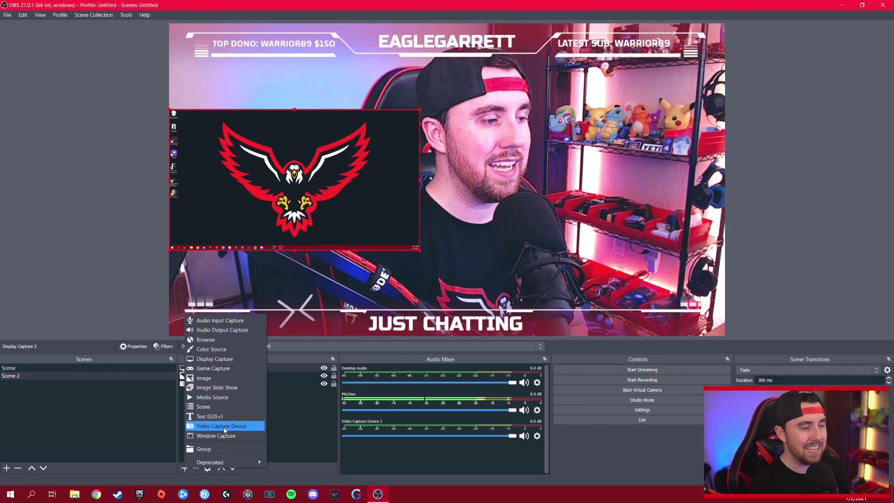
{"action": "left_click", "coordinate": [246, 433]}
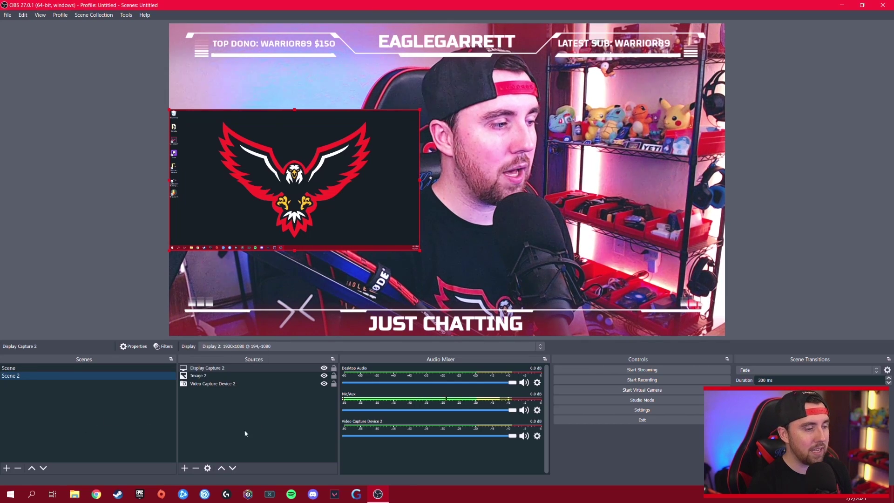
{"action": "left_click", "coordinate": [626, 409]}
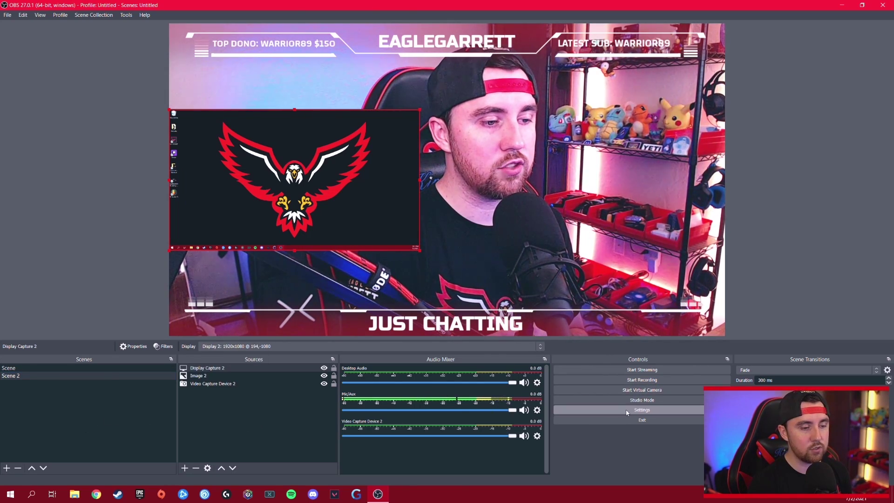
{"action": "left_click", "coordinate": [270, 164]}
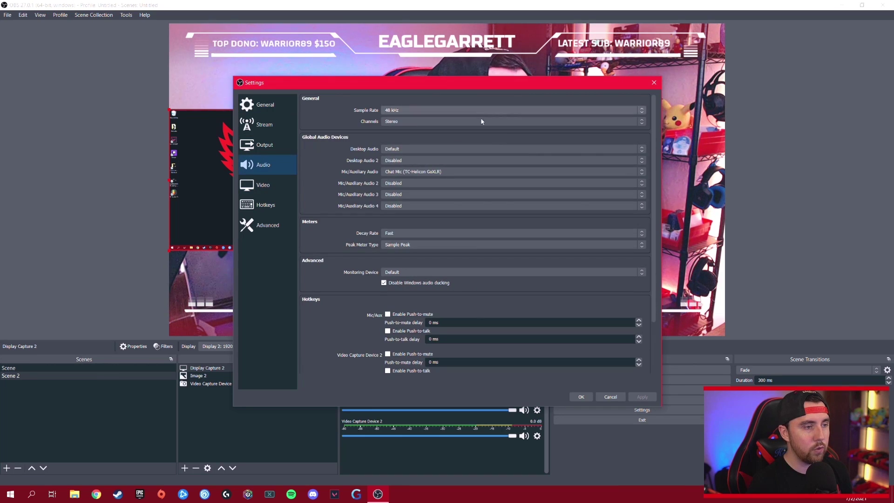
{"action": "left_click", "coordinate": [607, 397]}
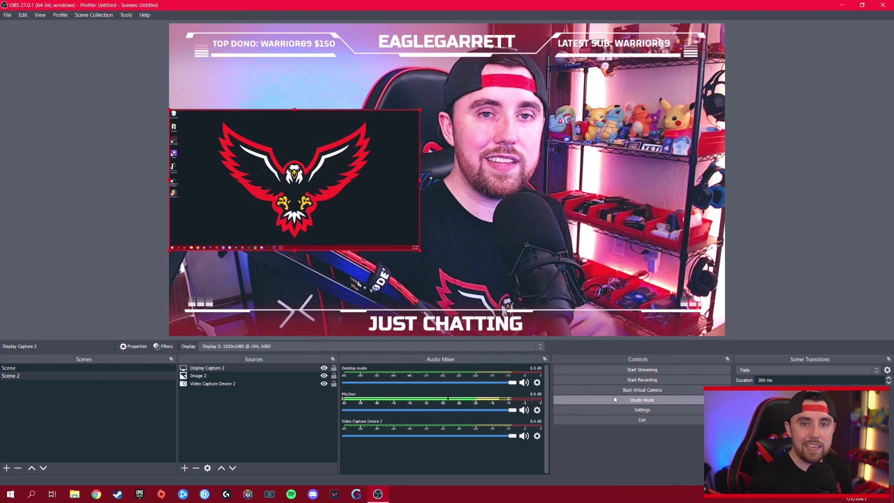